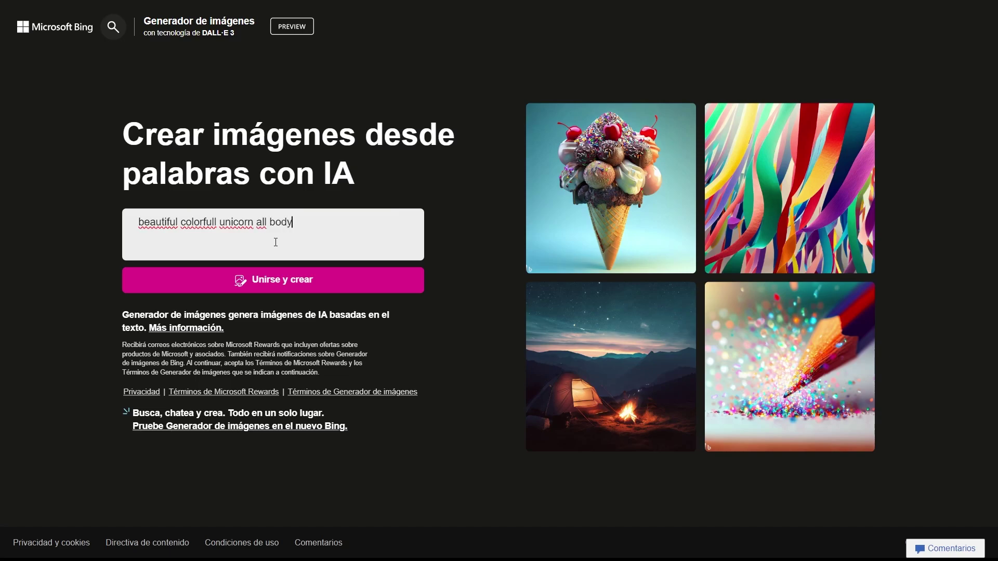
# - Enter the prompt 'ninja samurai, t-pose character human' in Bing Image Creator's prompt box
pyautogui.write('ire')
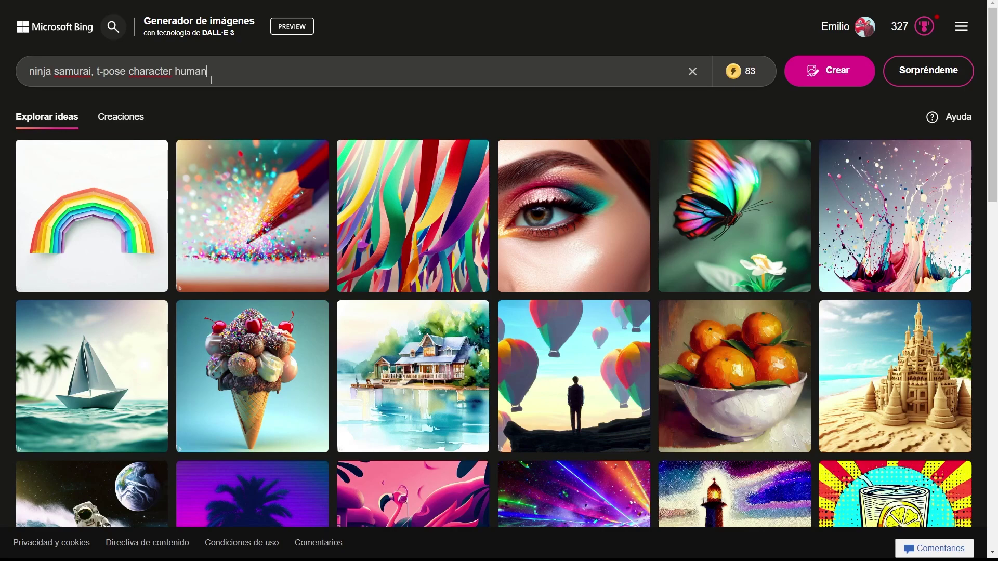
# - Edit the prompt to 'ninja samurai, t-pose 3d front all image' and generate images
pyautogui.press('Return')
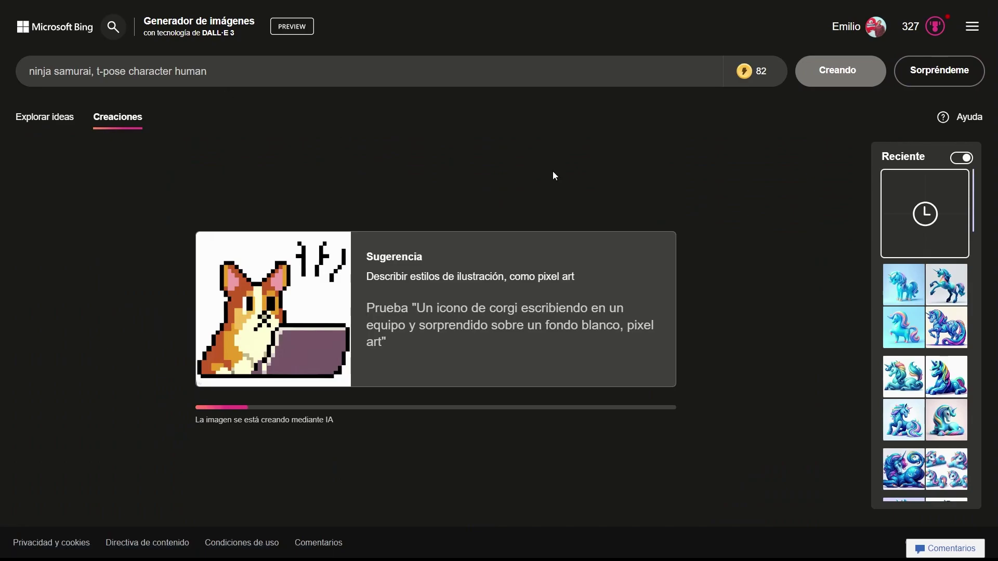
pyautogui.doubleClick(157, 71)
pyautogui.press('BackSpace')
pyautogui.press('Return')
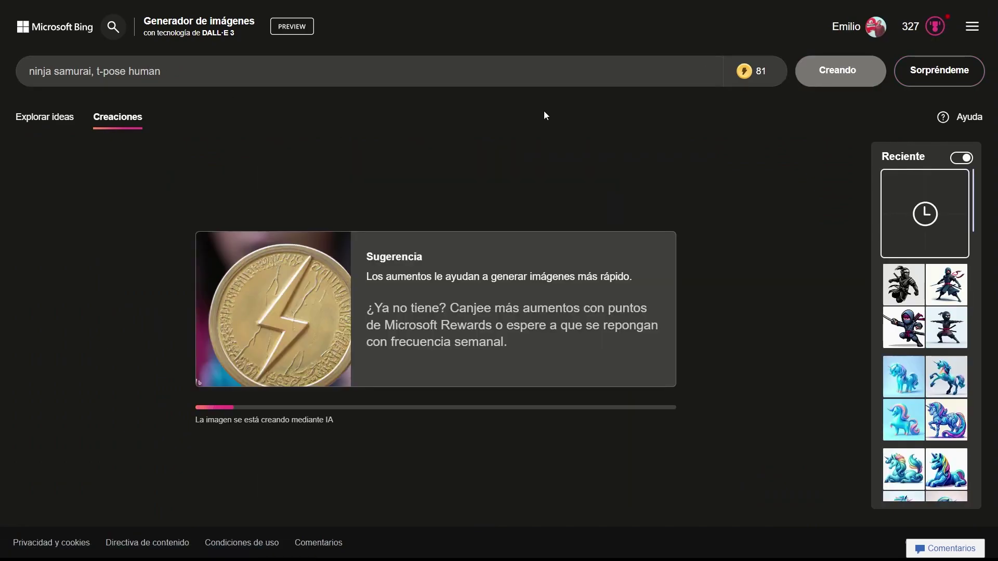
pyautogui.click(368, 68)
pyautogui.hotkey('ctrl', 'BackSpace')
pyautogui.write('3d')
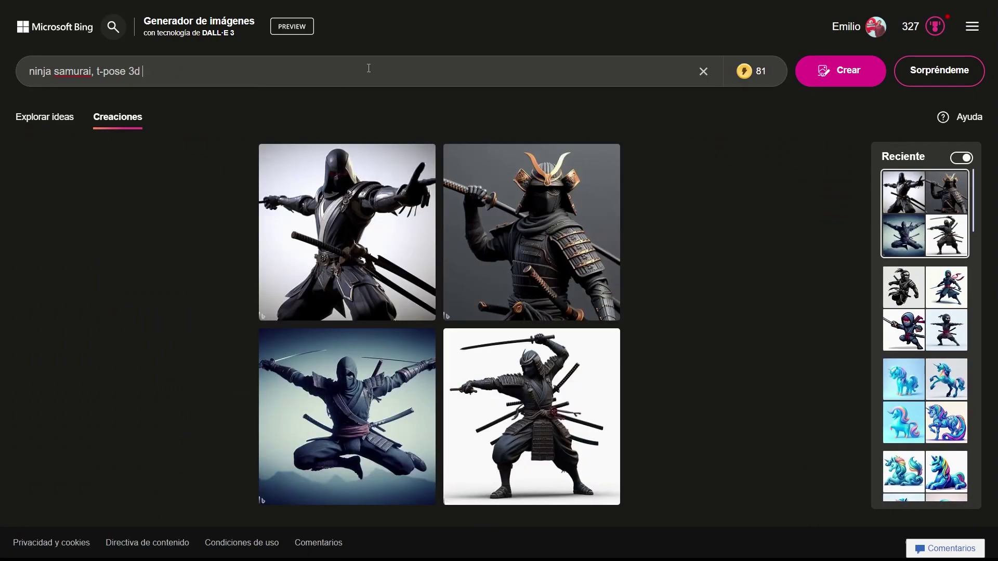
pyautogui.write('front')
pyautogui.press('Return')
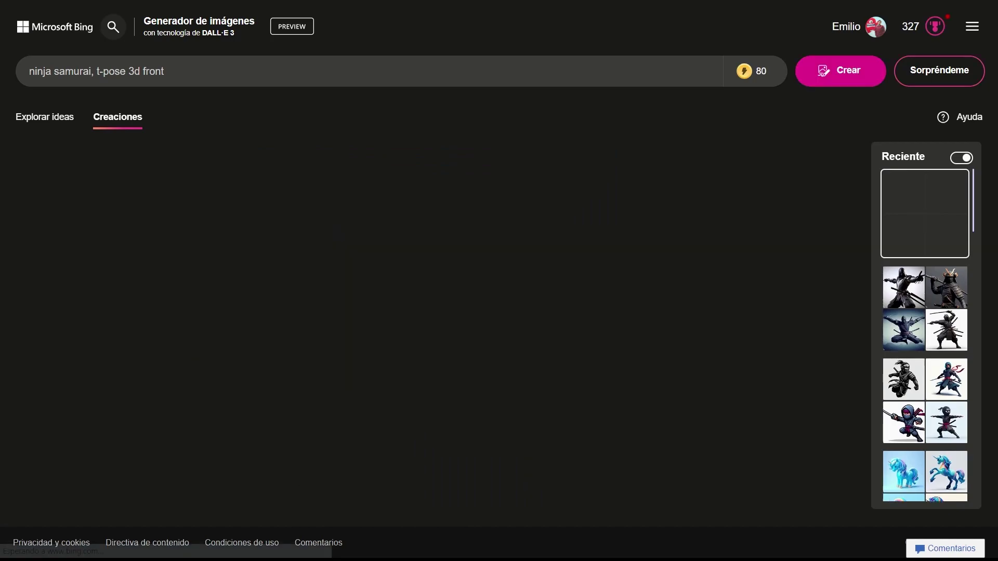
pyautogui.click(836, 70)
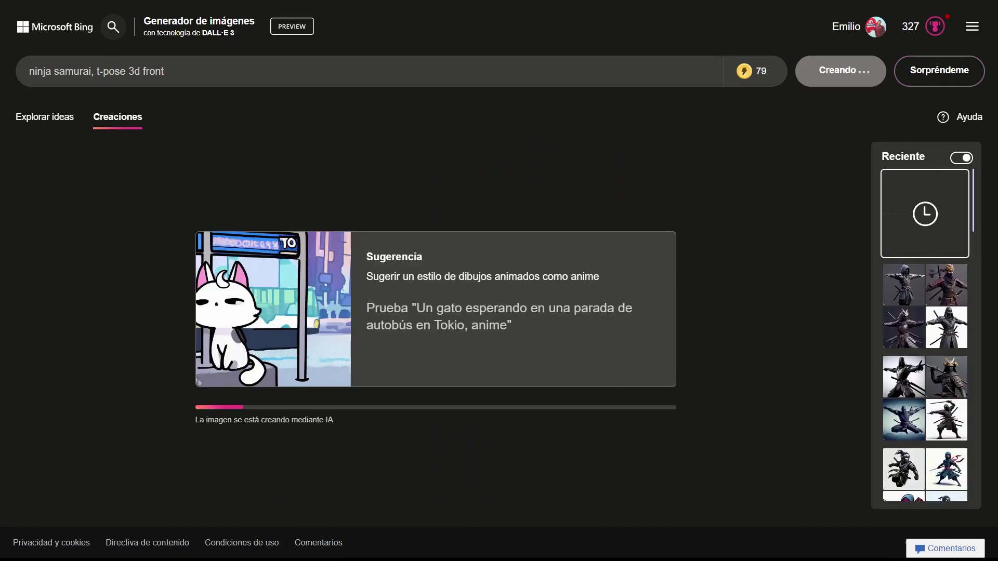
# - Regenerate until a full-body front T-pose ninja appears, then download that image
pyautogui.click(452, 202)
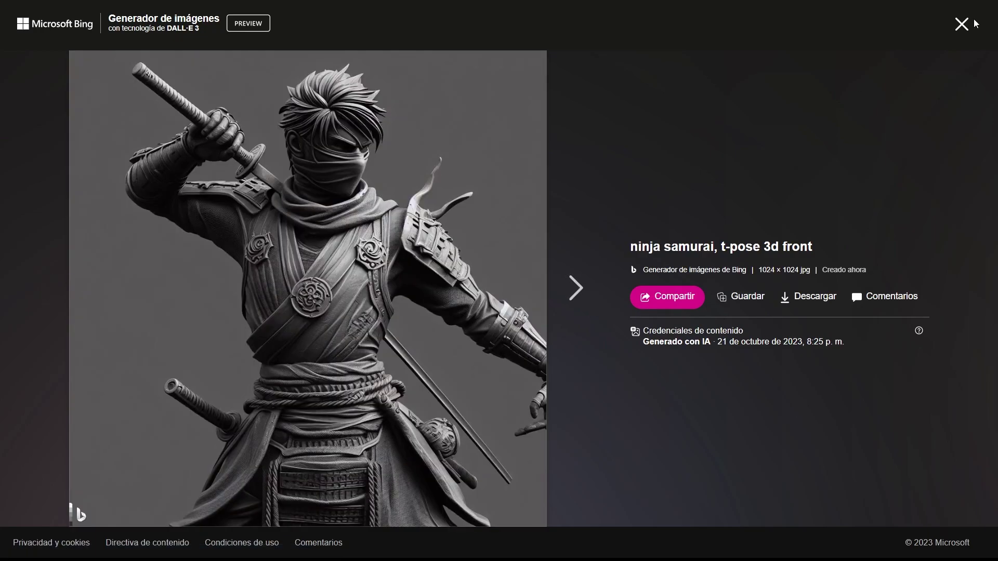
pyautogui.click(975, 24)
pyautogui.press('Return')
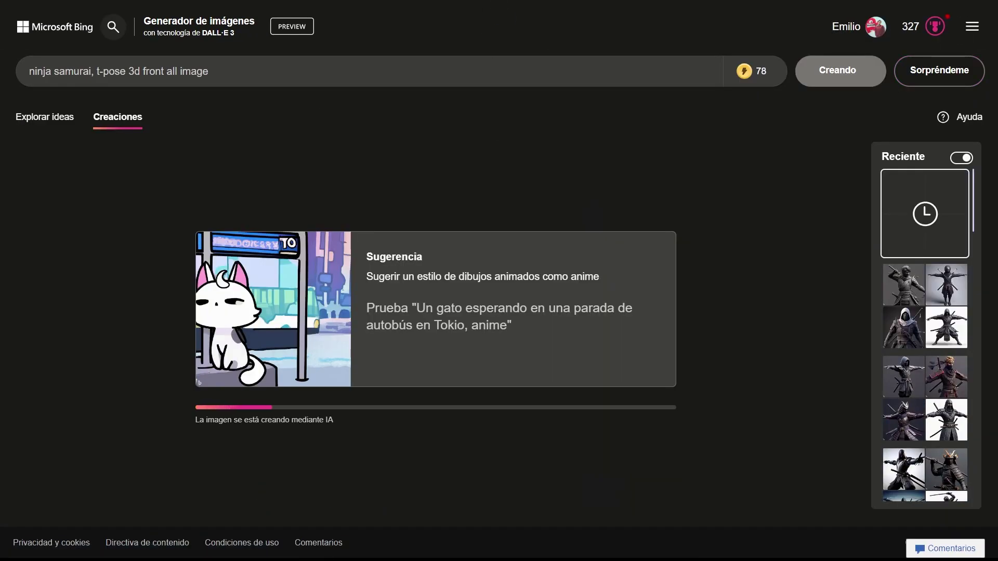
pyautogui.click(348, 416)
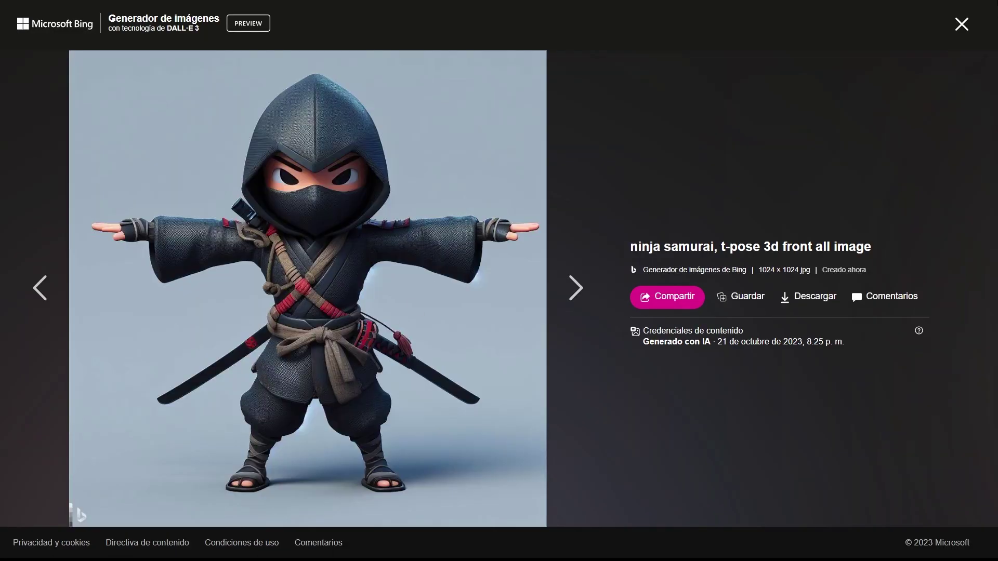
pyautogui.click(962, 24)
pyautogui.click(840, 71)
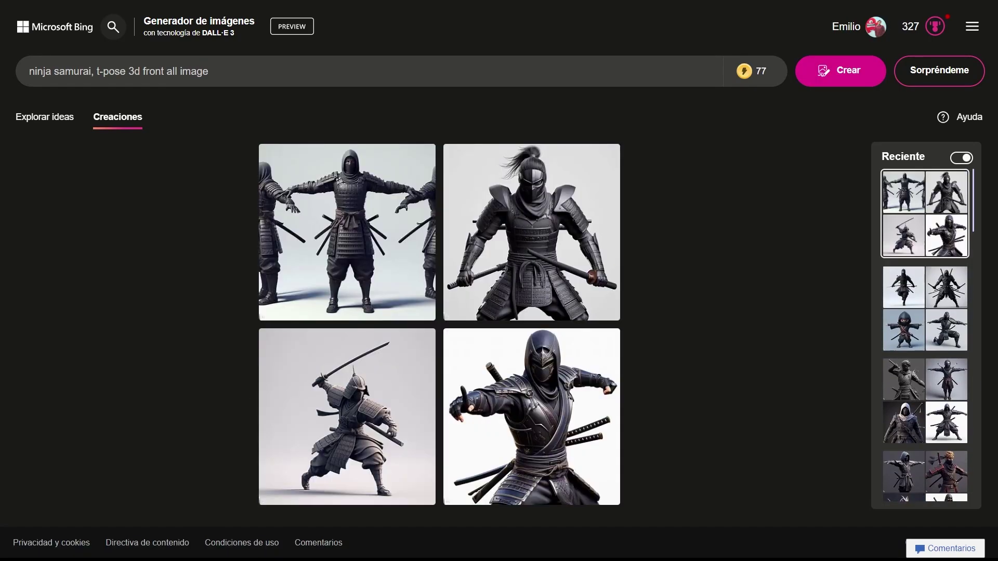
pyautogui.click(841, 70)
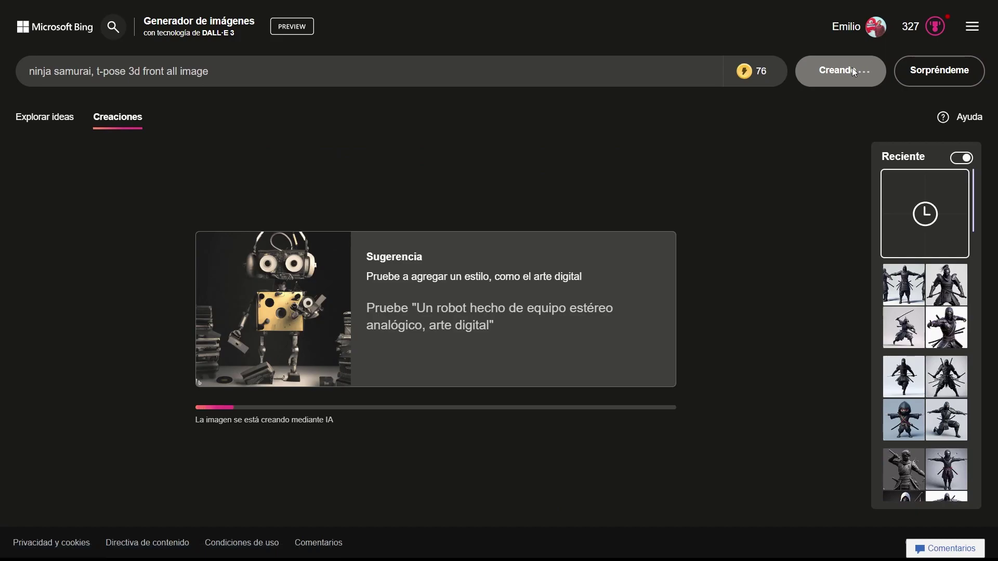
pyautogui.click(835, 72)
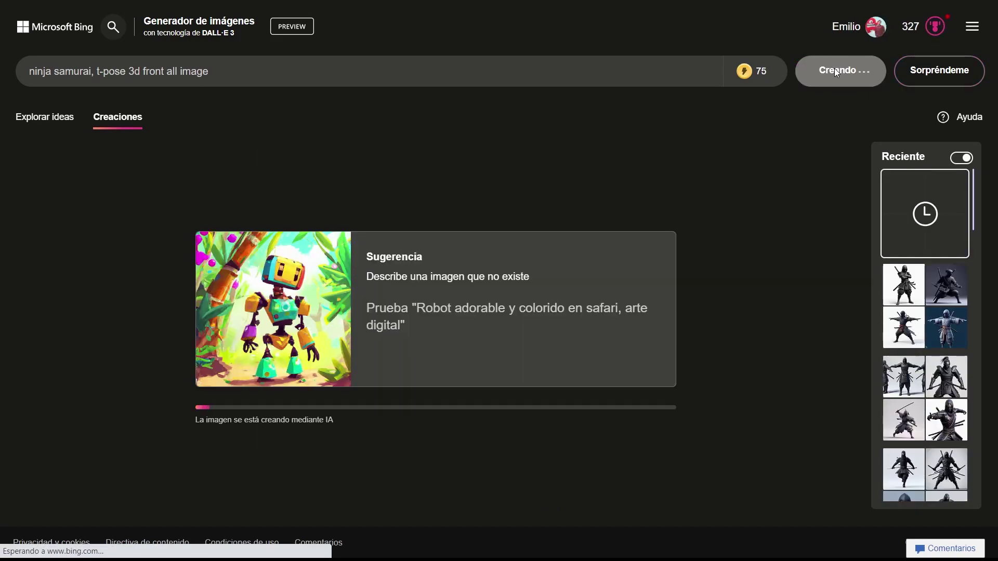
pyautogui.click(505, 349)
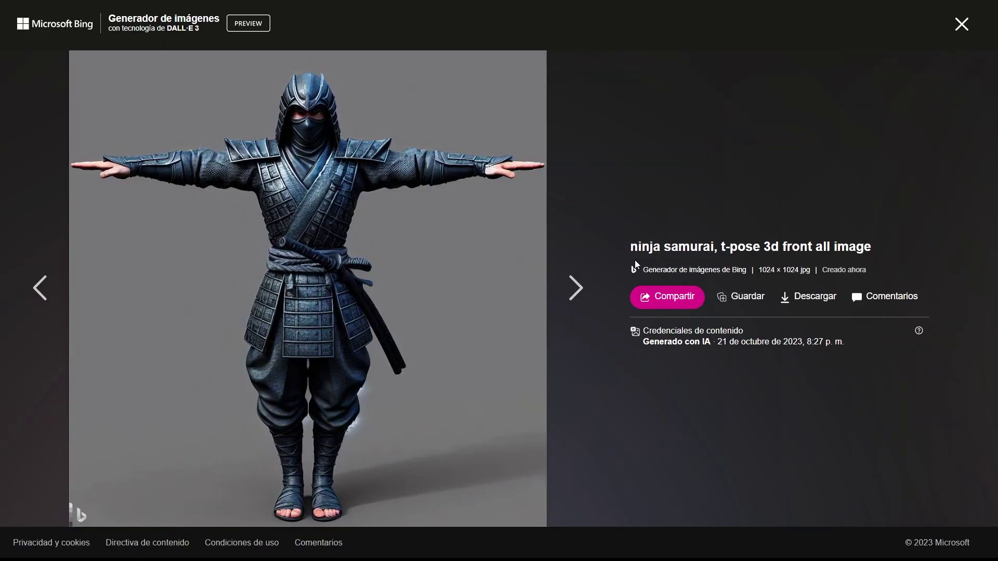
pyautogui.click(805, 303)
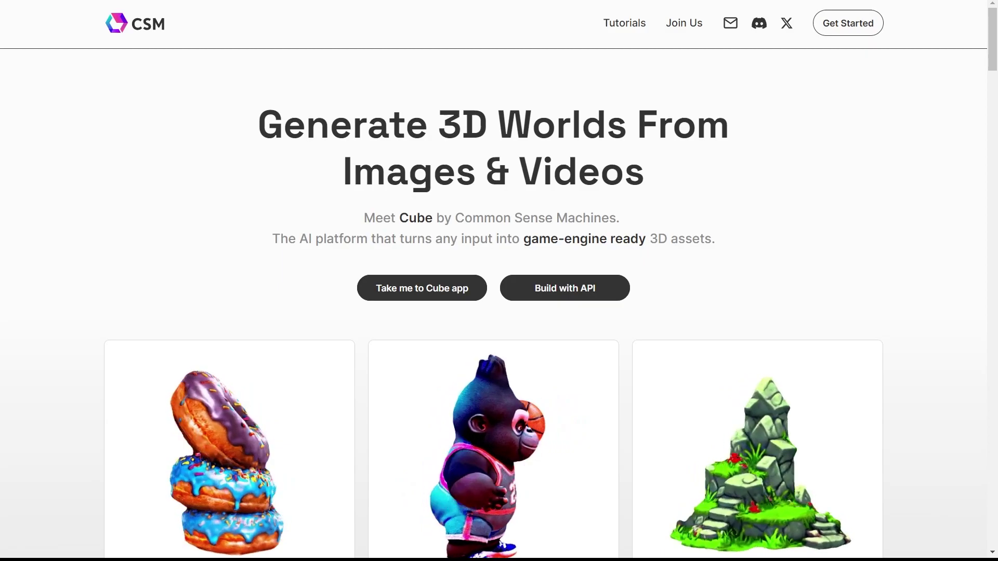
# - Browse the CSM website and go to the Cube app
pyautogui.scroll(-4, 186, 259)
pyautogui.scroll(-4, 323, 274)
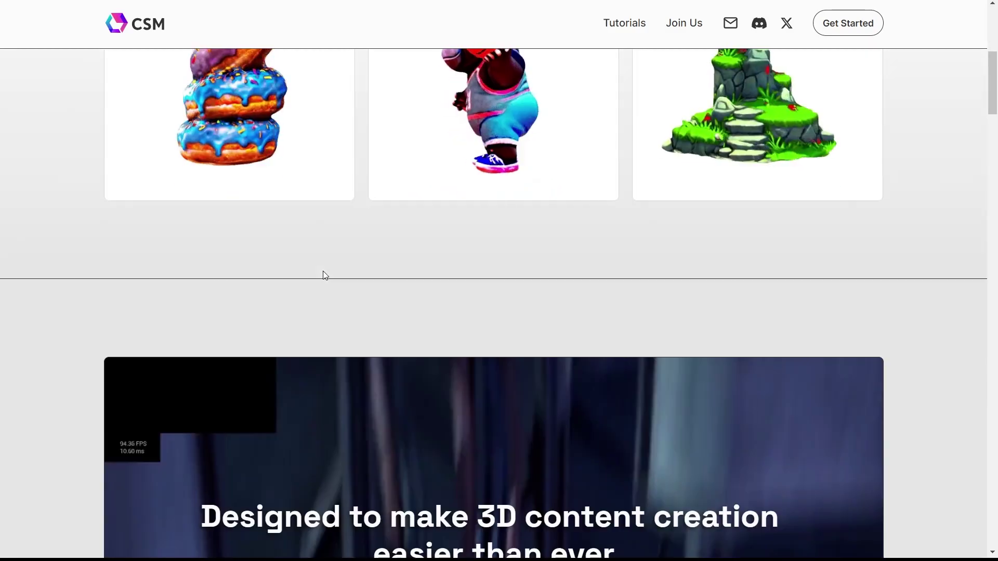
pyautogui.scroll(-5, 86, 296)
pyautogui.scroll(-3, 86, 296)
pyautogui.scroll(-5, 85, 296)
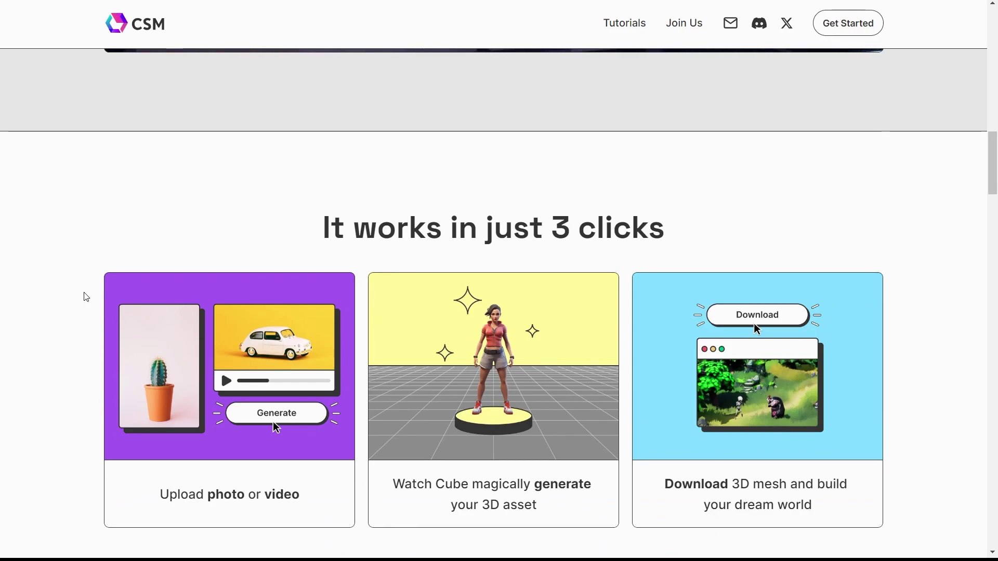
pyautogui.scroll(-5, 86, 296)
pyautogui.scroll(-3, 86, 296)
pyautogui.scroll(-5, 86, 296)
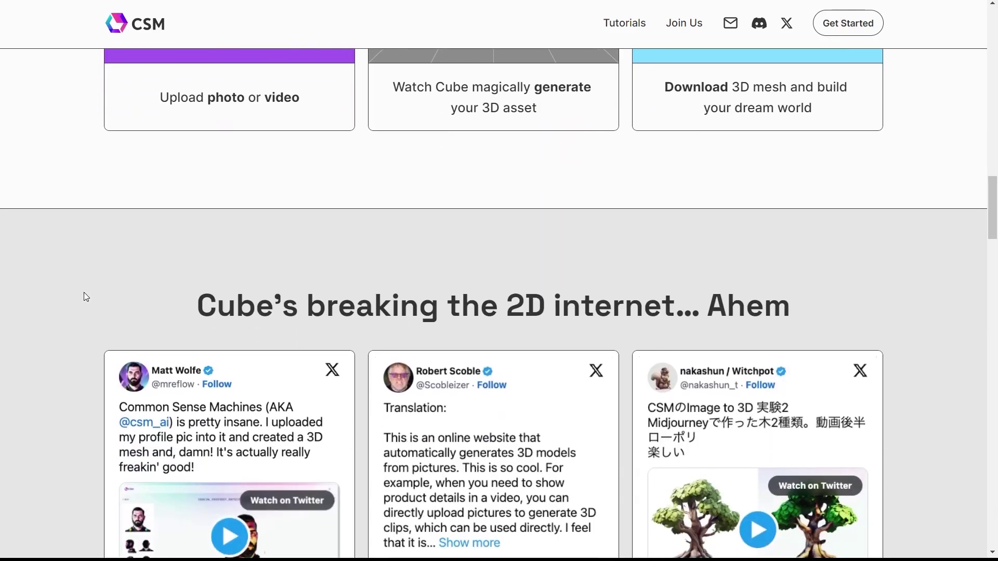
pyautogui.scroll(12, 85, 296)
pyautogui.scroll(8, 86, 296)
pyautogui.scroll(10, 86, 296)
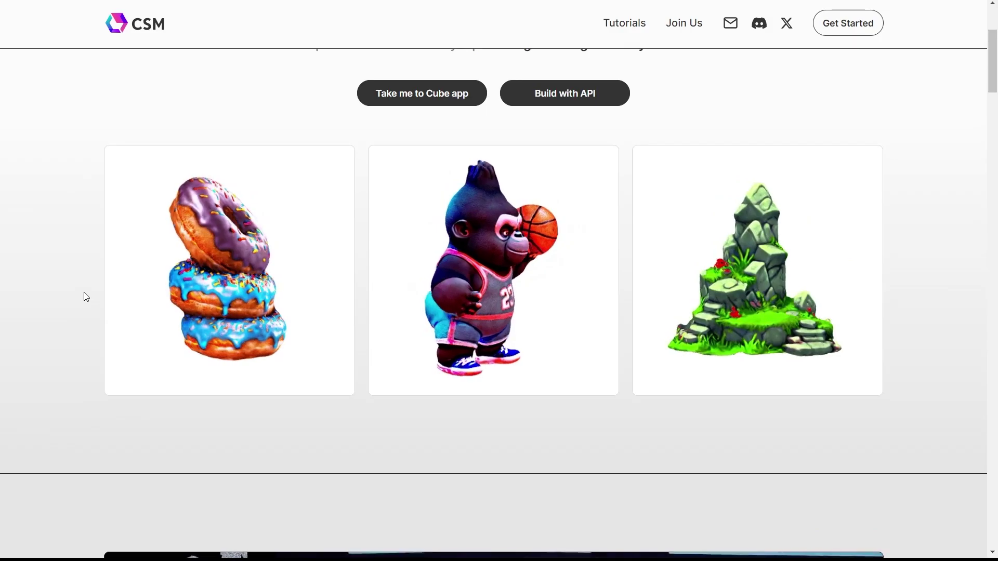
pyautogui.scroll(3, 86, 296)
pyautogui.click(840, 26)
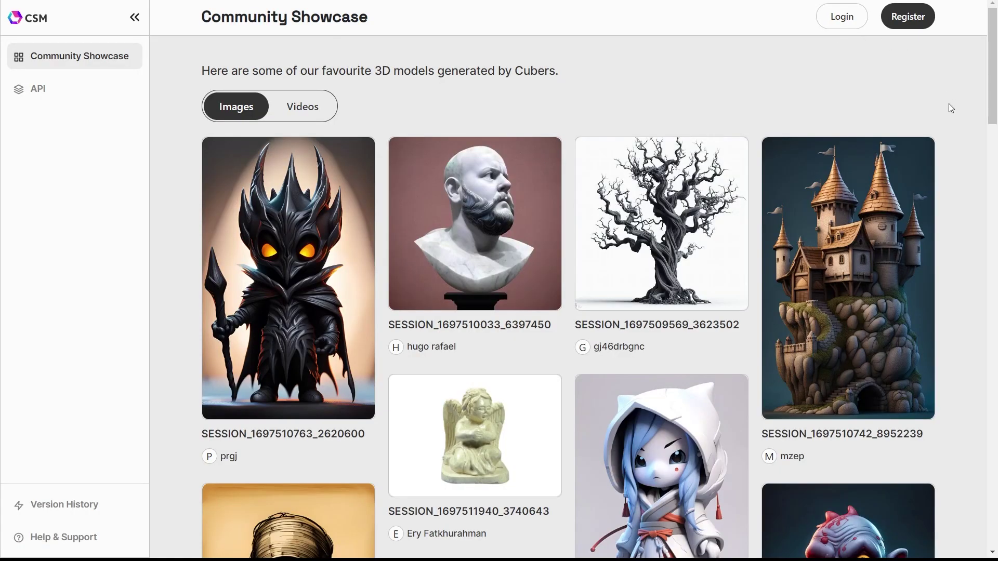
# - Log in through Register/Login to reach the completed unicorn model session
pyautogui.scroll(-1, 949, 107)
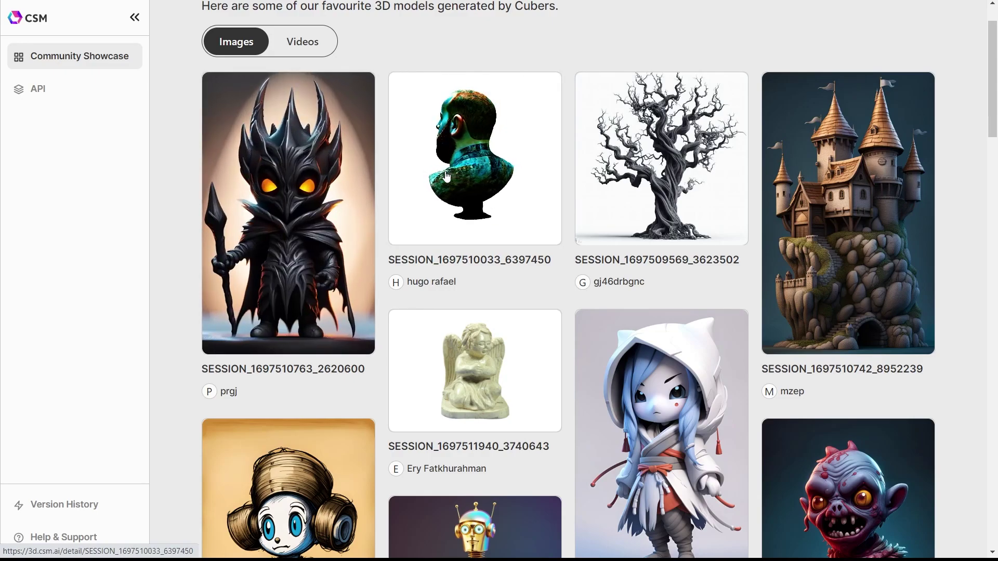
pyautogui.scroll(-5, 433, 269)
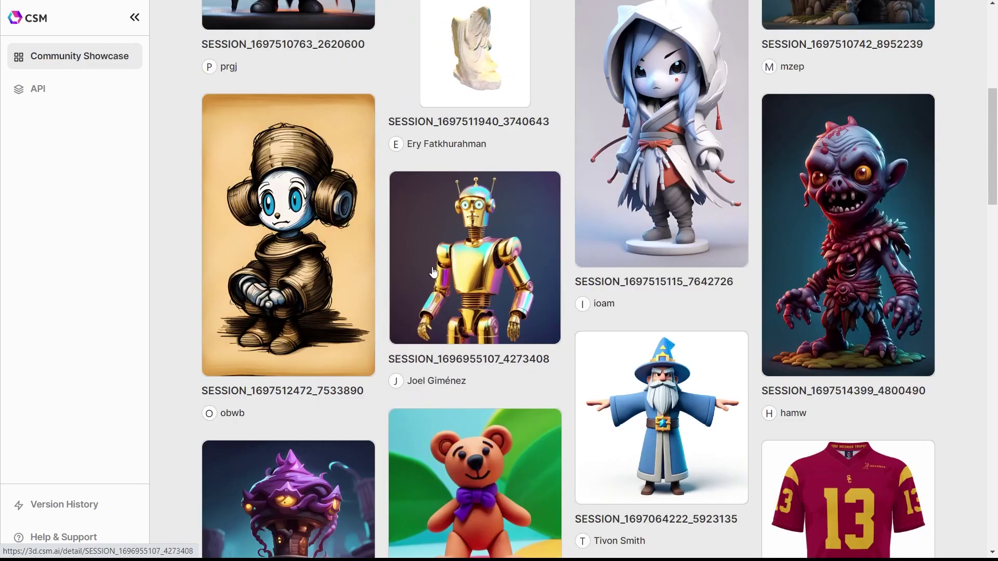
pyautogui.scroll(6, 847, 28)
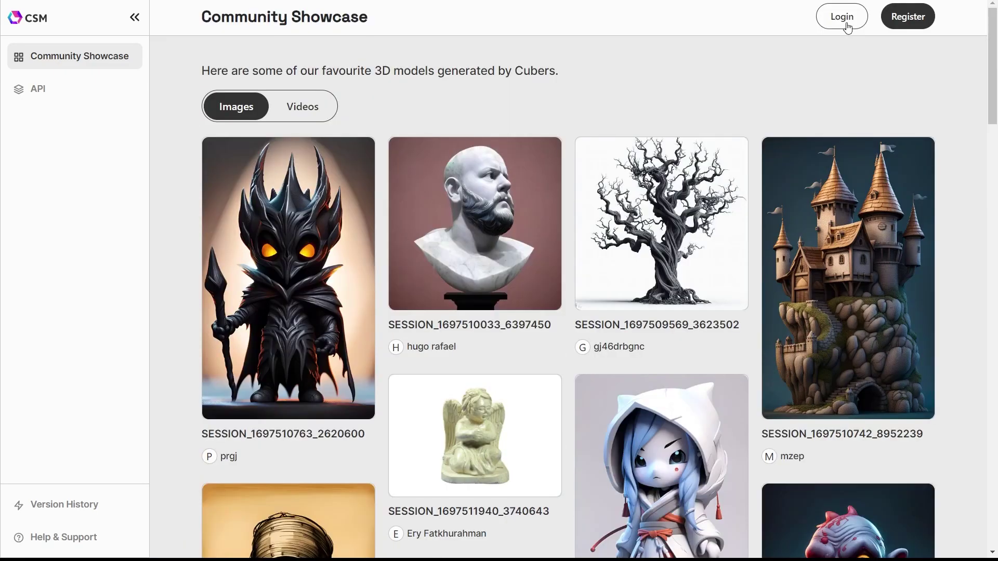
pyautogui.click(909, 21)
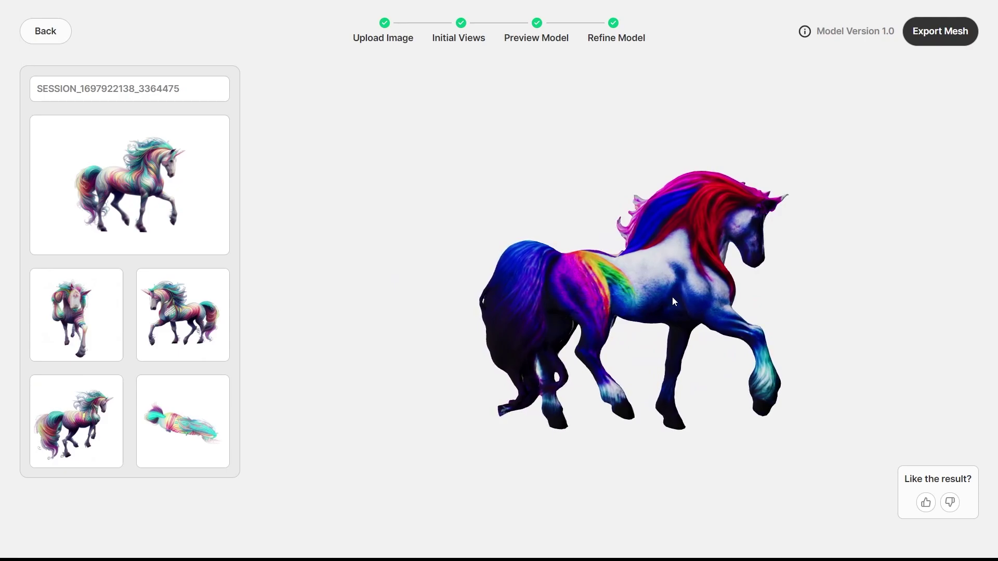
# - Start a new model from the ninja jpg and generate it with Model Version 1.0
pyautogui.moveTo(679, 303); pyautogui.dragTo(504, 320)
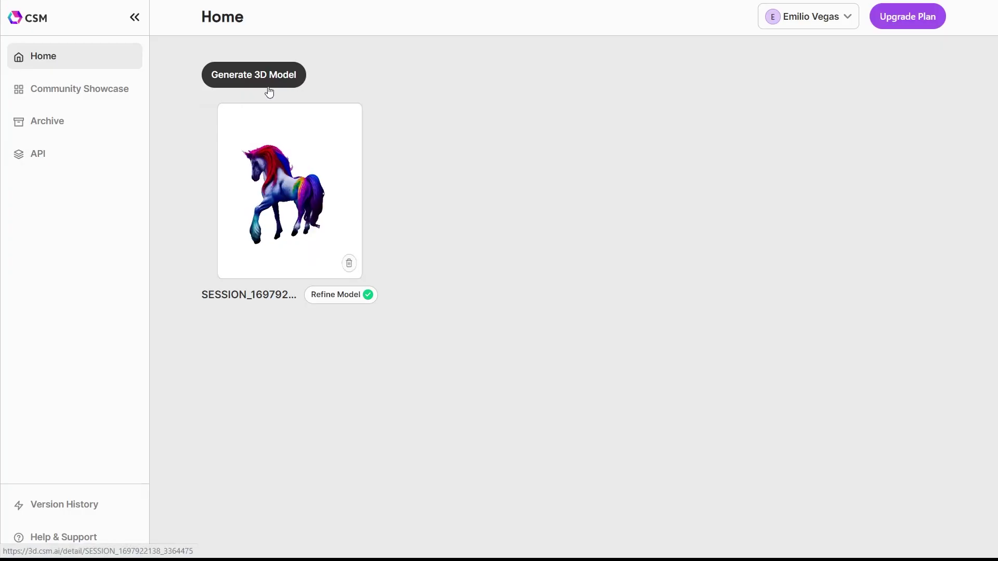
pyautogui.click(265, 82)
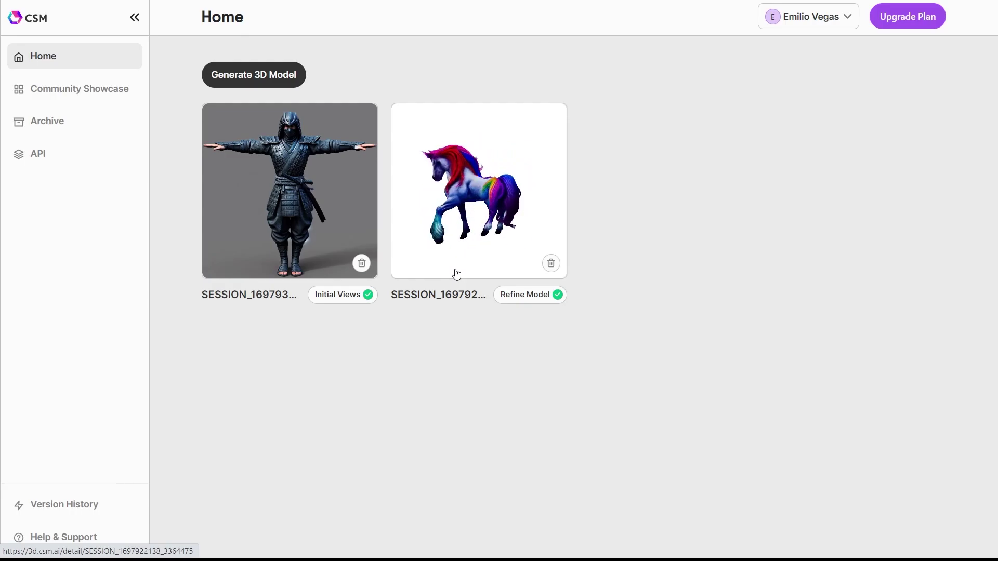
pyautogui.click(328, 198)
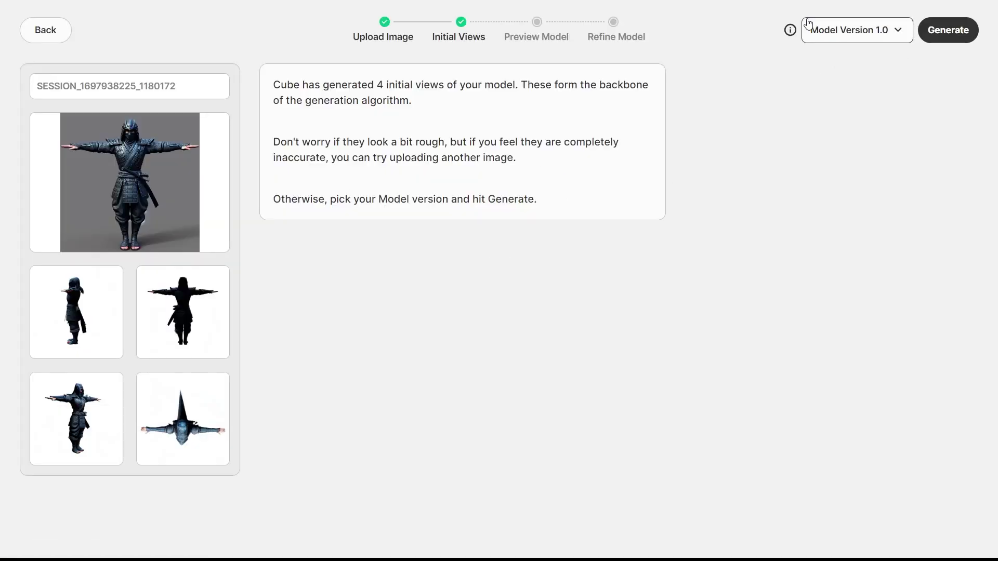
pyautogui.moveTo(792, 36)
pyautogui.click(838, 42)
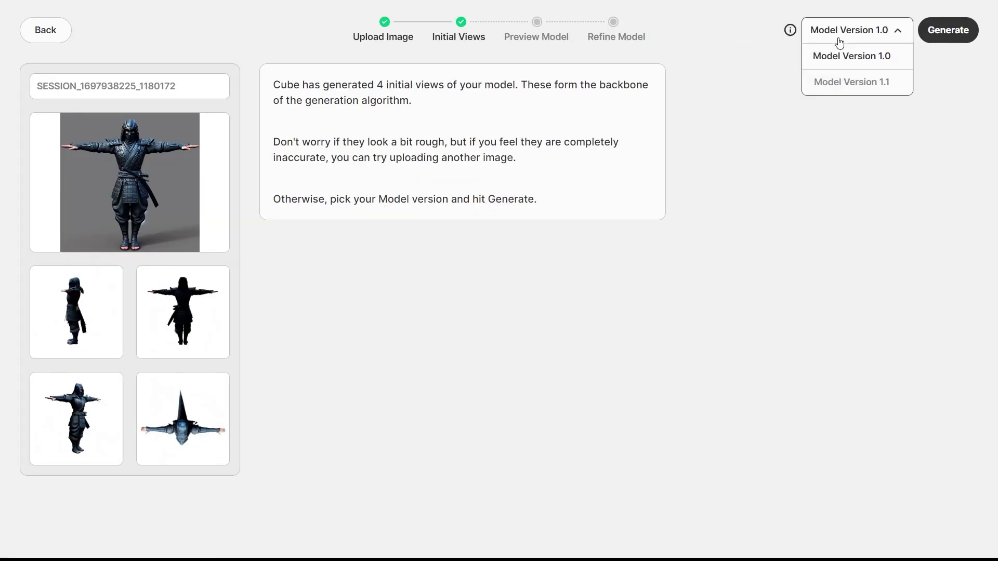
pyautogui.click(935, 33)
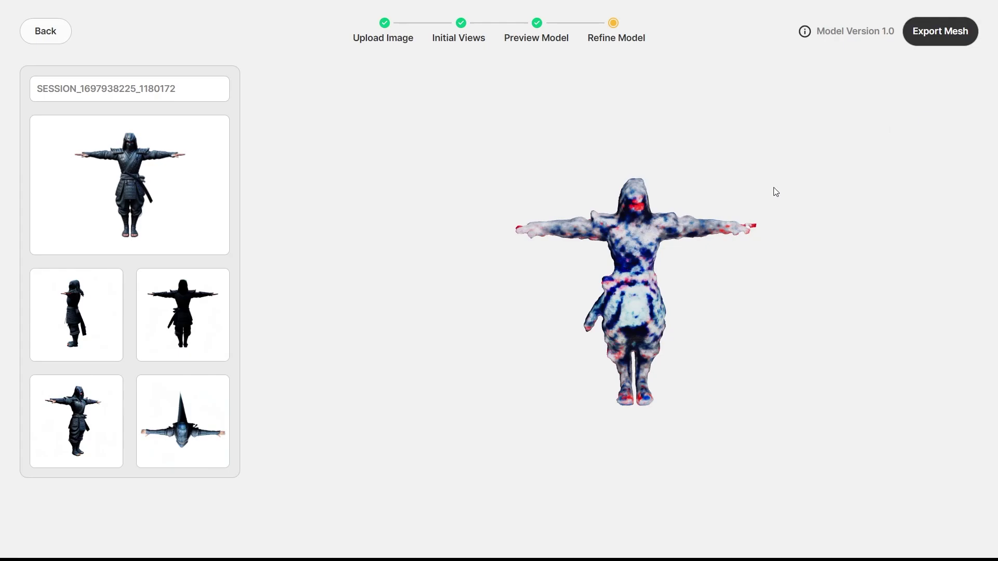
# - Check the ninja model from both sides, then export its Preview Mesh as GLB (ninja-1.glb)
pyautogui.scroll(5, 753, 314)
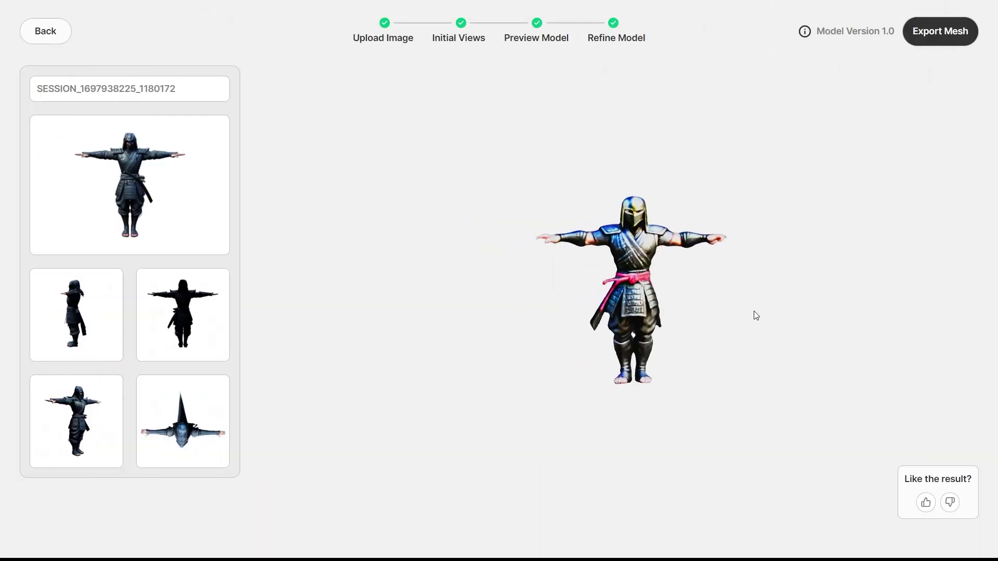
pyautogui.moveTo(753, 314); pyautogui.dragTo(501, 291)
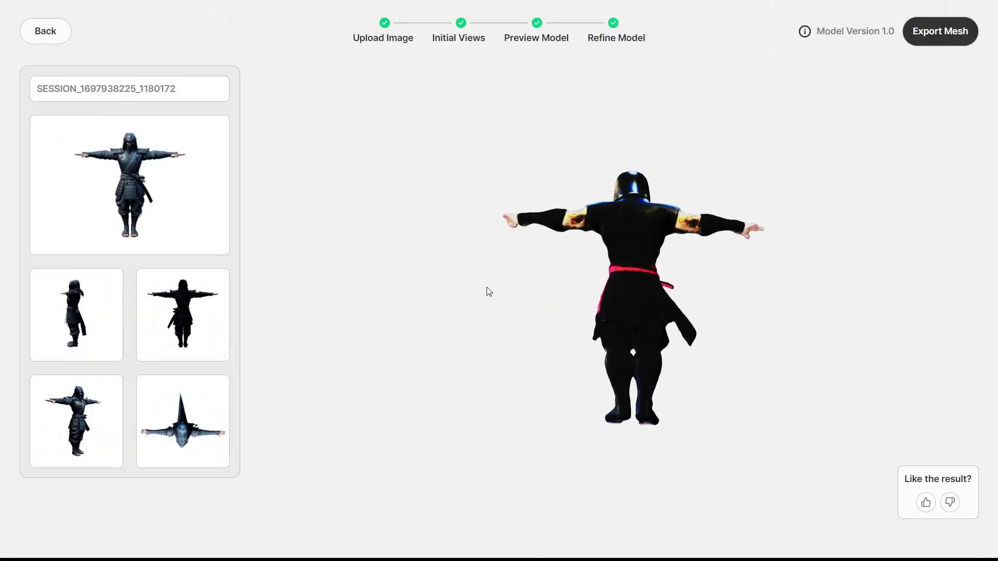
pyautogui.moveTo(555, 337); pyautogui.dragTo(765, 294)
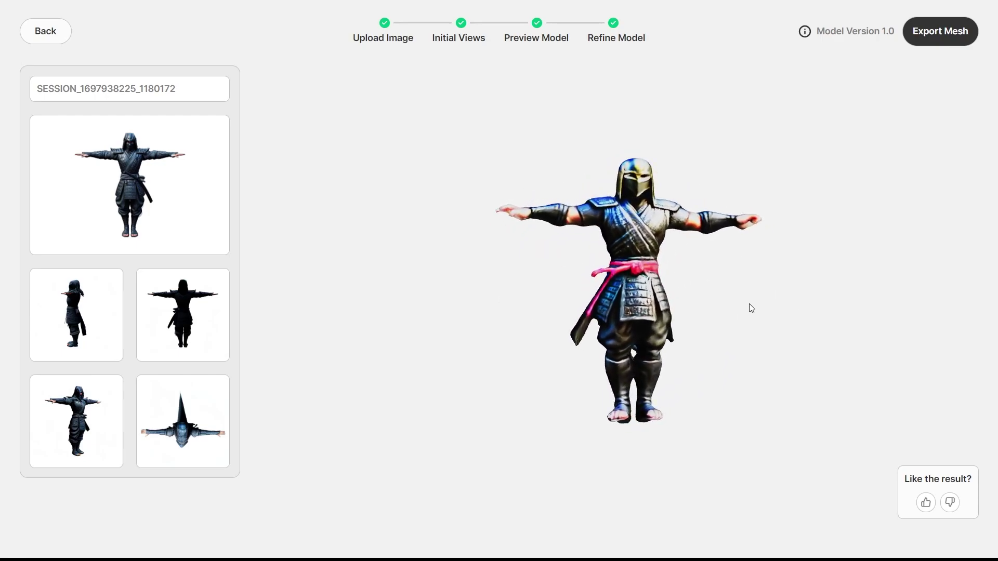
pyautogui.click(934, 36)
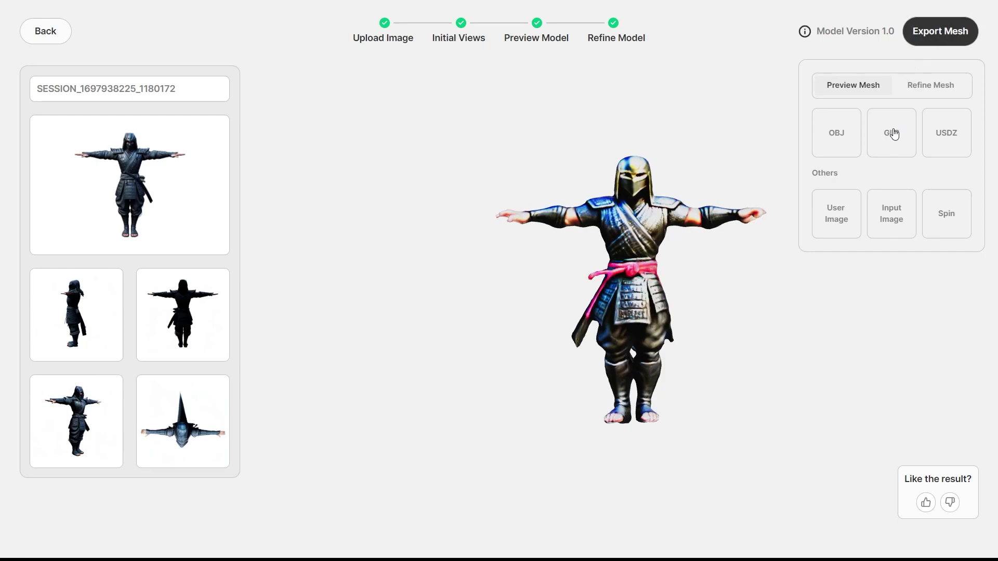
pyautogui.click(894, 135)
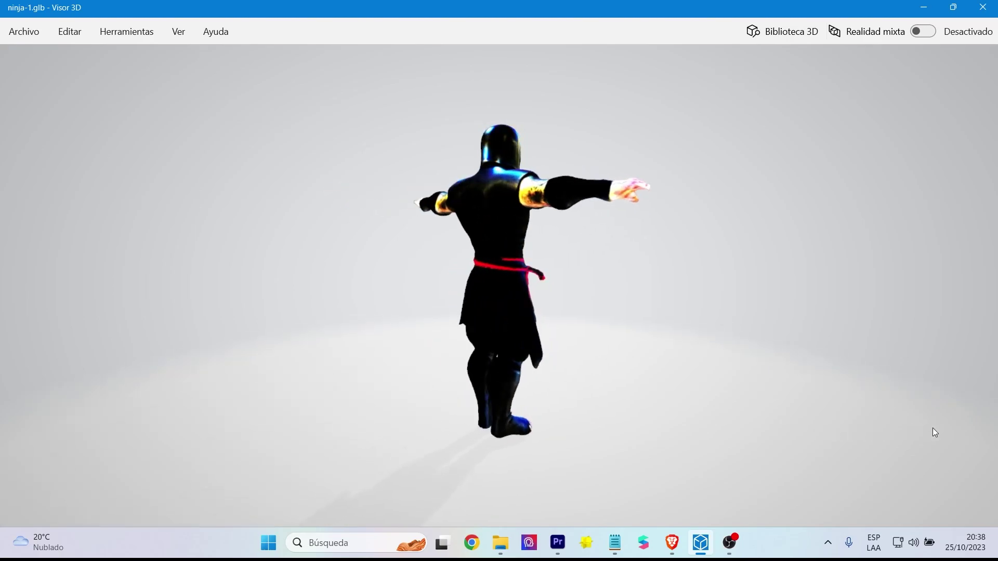
# - Zoom in and out on ninja-1.glb in 3D Viewer to inspect its texture
pyautogui.scroll(5, 815, 360)
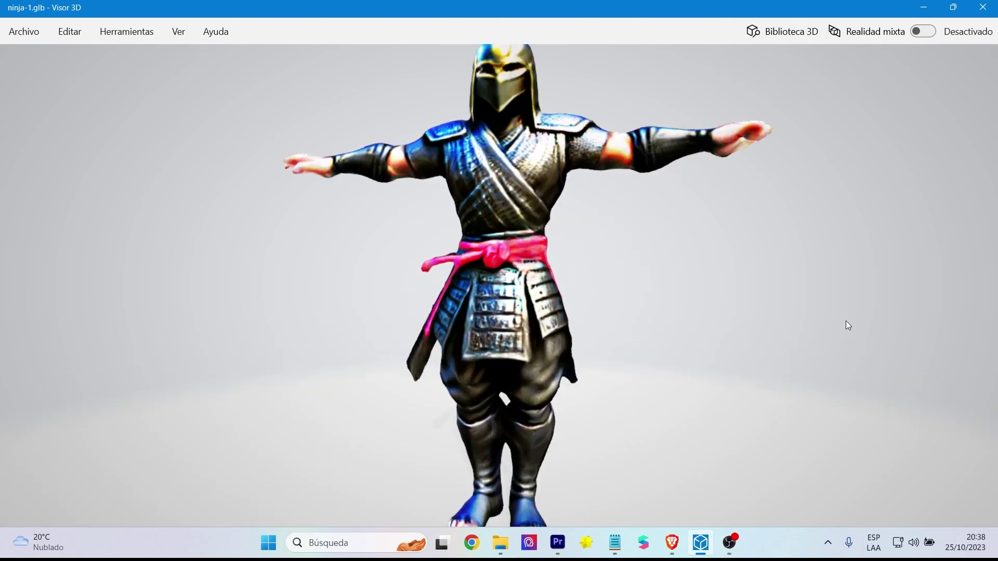
pyautogui.scroll(-3, 850, 454)
pyautogui.scroll(-3, 847, 384)
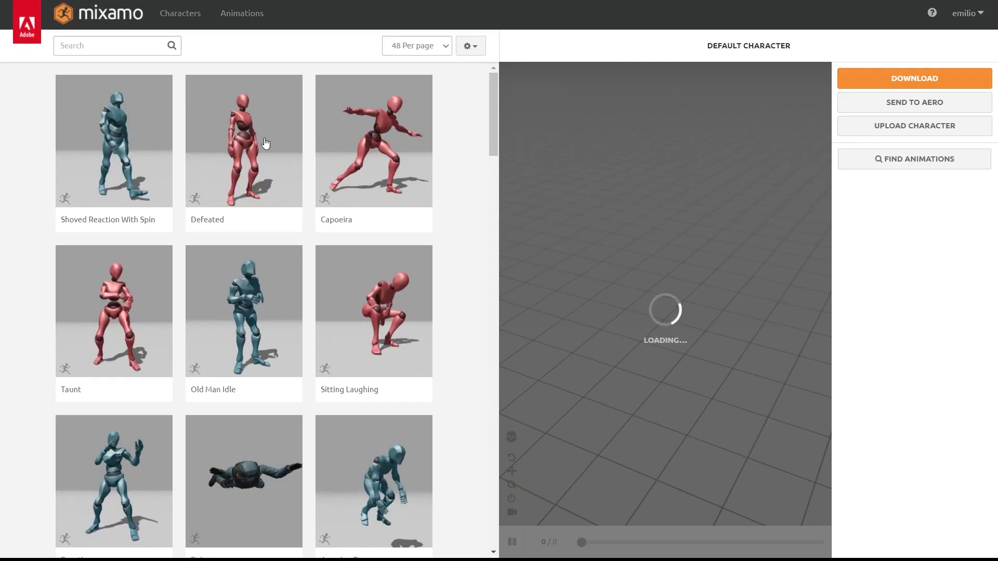
# - Upload the ninja model file to Mixamo via Characters > Upload Character
pyautogui.click(179, 19)
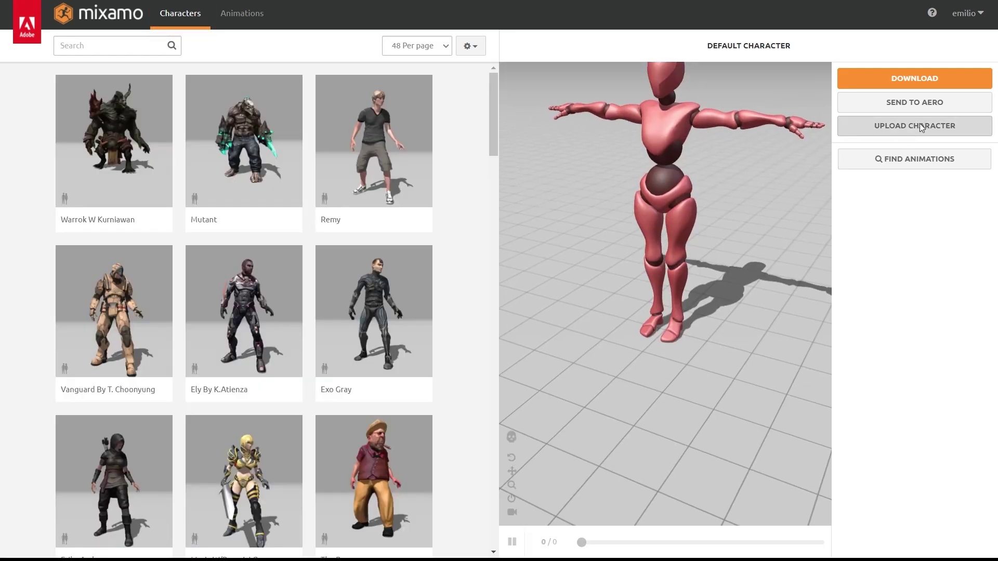
pyautogui.click(919, 124)
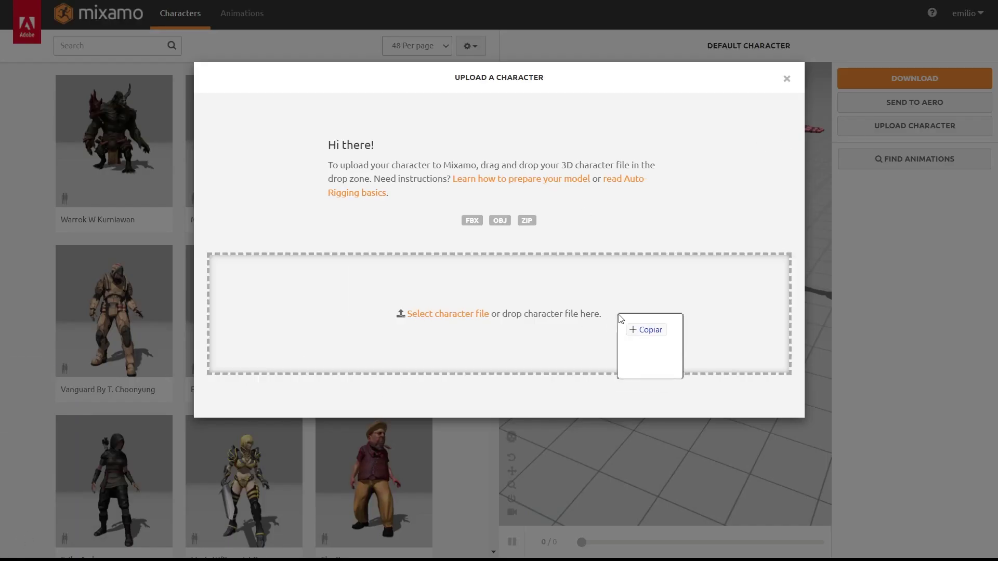
pyautogui.moveTo(1, 554); pyautogui.dragTo(582, 307)
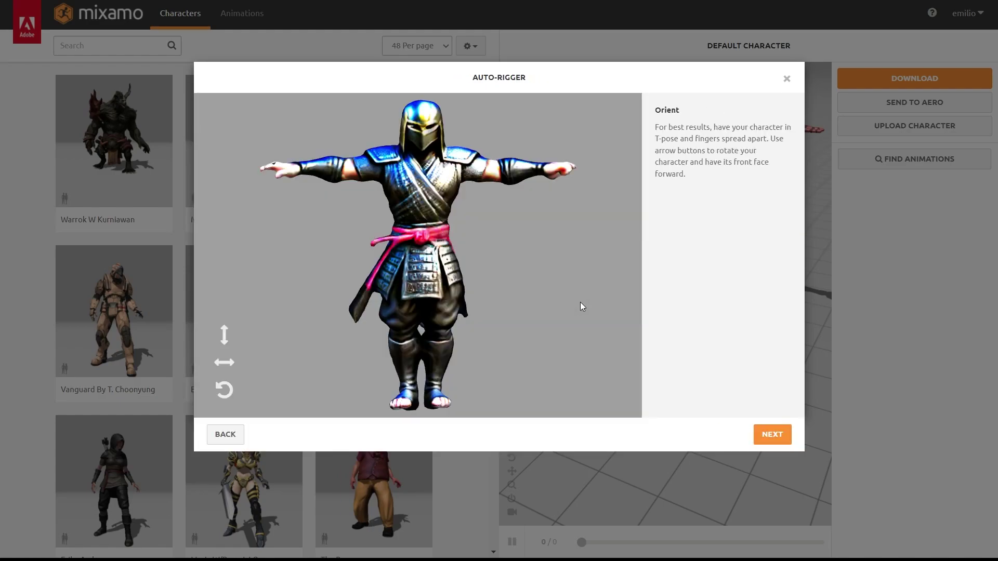
# - Rotate the ninja in the orientation step so it faces front before marker placement
pyautogui.click(785, 441)
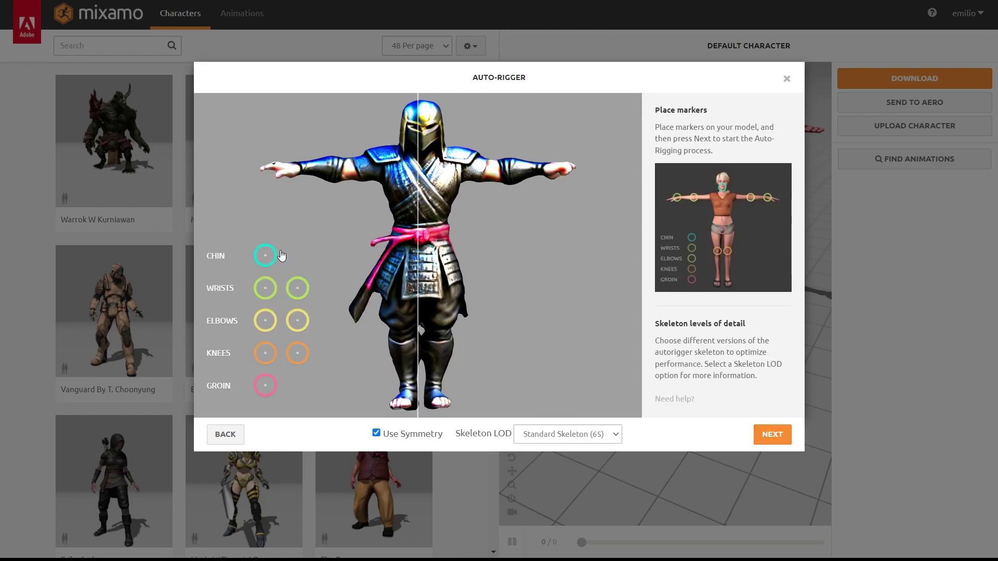
pyautogui.moveTo(266, 255); pyautogui.dragTo(420, 153)
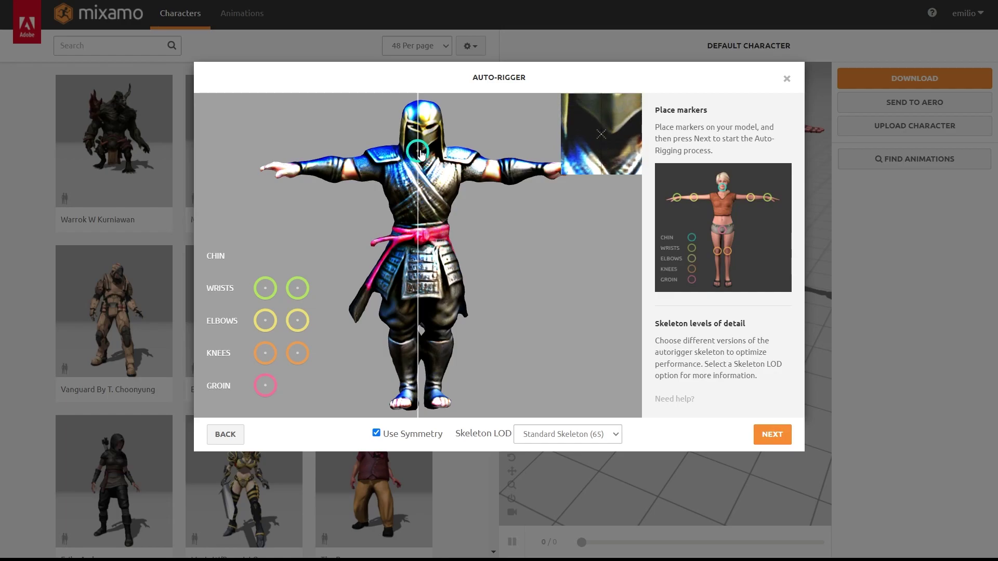
pyautogui.moveTo(420, 153); pyautogui.dragTo(421, 152)
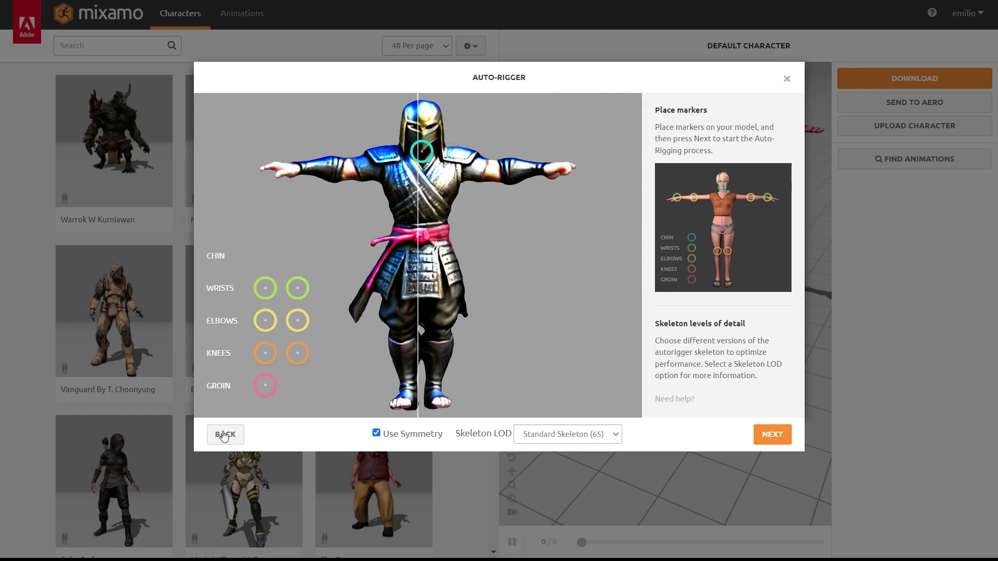
pyautogui.click(224, 436)
pyautogui.click(224, 335)
pyautogui.click(224, 362)
pyautogui.click(224, 390)
pyautogui.click(224, 364)
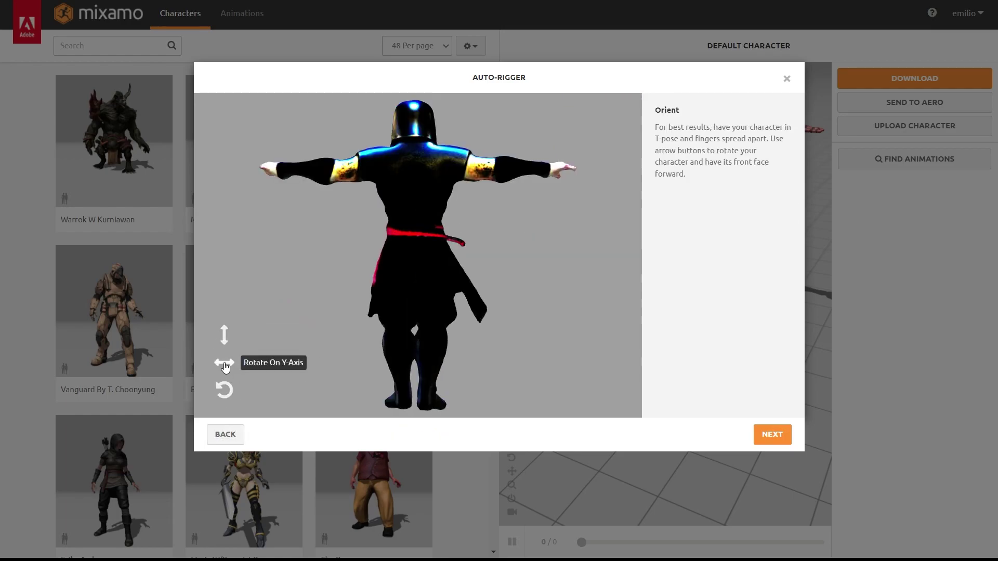
pyautogui.click(224, 364)
pyautogui.click(772, 434)
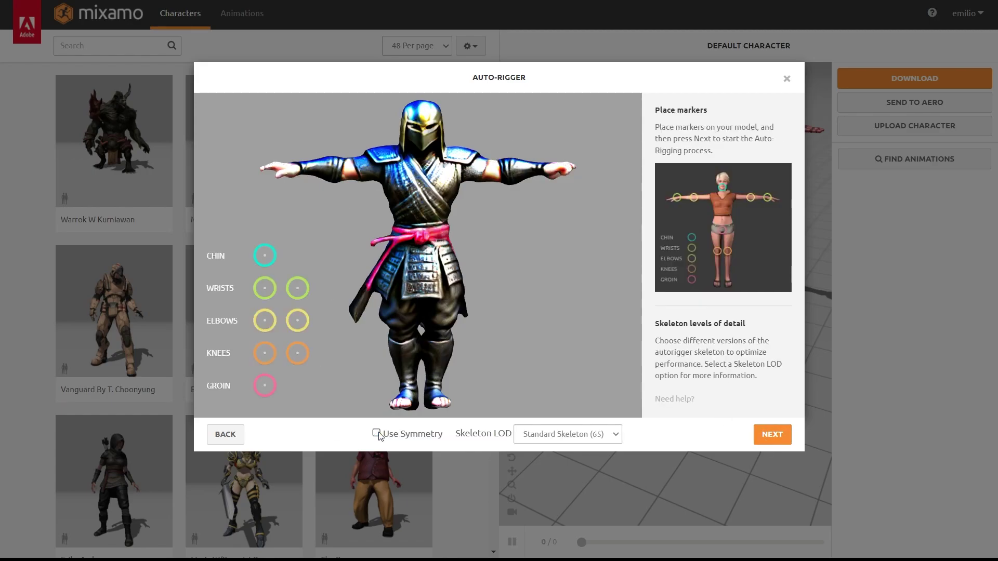
# - Place chin, wrist, elbow, knee and groin markers, then fine-tune the left wrist and knee
pyautogui.moveTo(269, 255); pyautogui.dragTo(423, 155)
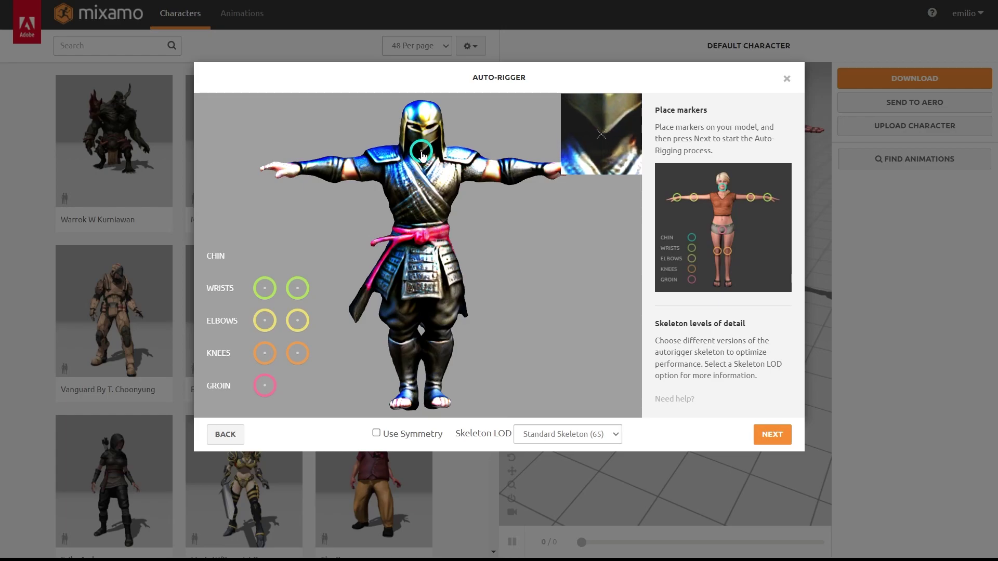
pyautogui.moveTo(262, 289); pyautogui.dragTo(299, 167)
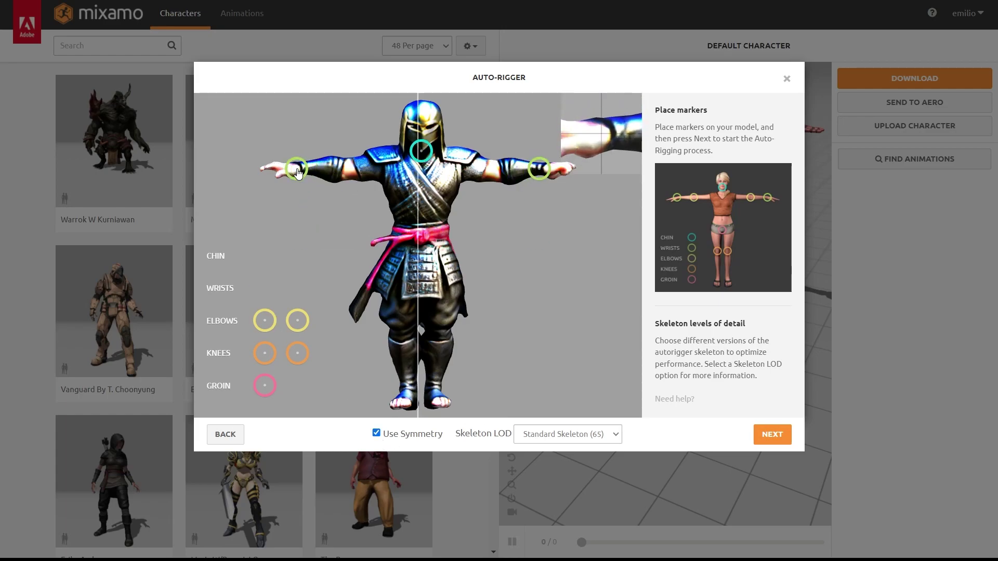
pyautogui.moveTo(265, 321); pyautogui.dragTo(340, 166)
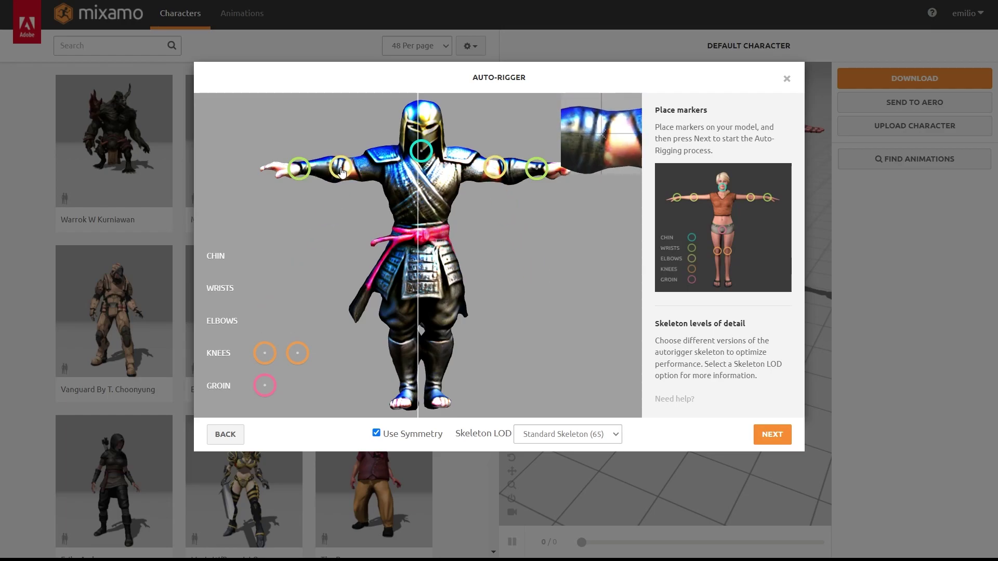
pyautogui.moveTo(264, 353); pyautogui.dragTo(394, 326)
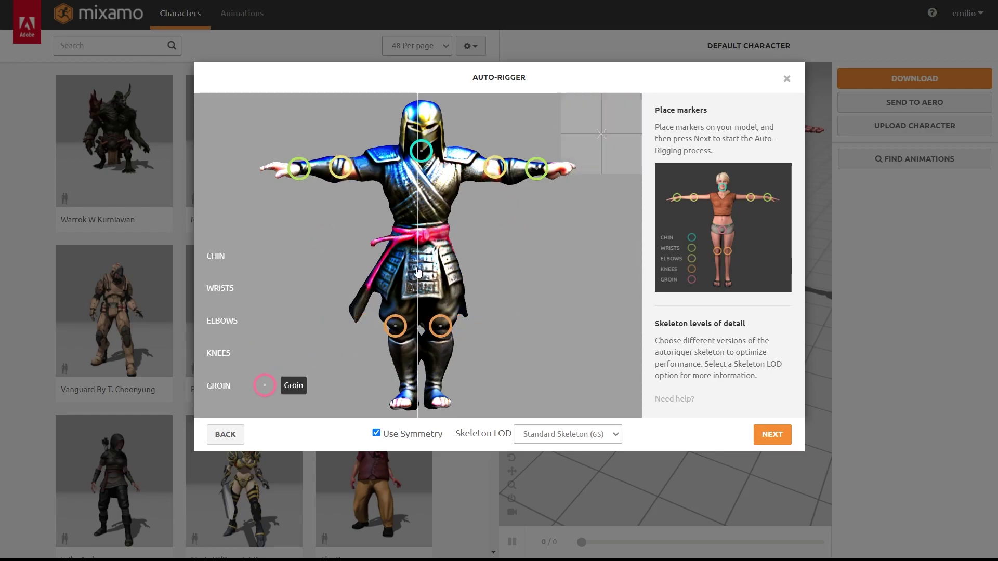
pyautogui.moveTo(265, 385); pyautogui.dragTo(422, 240)
pyautogui.moveTo(299, 168); pyautogui.dragTo(345, 169)
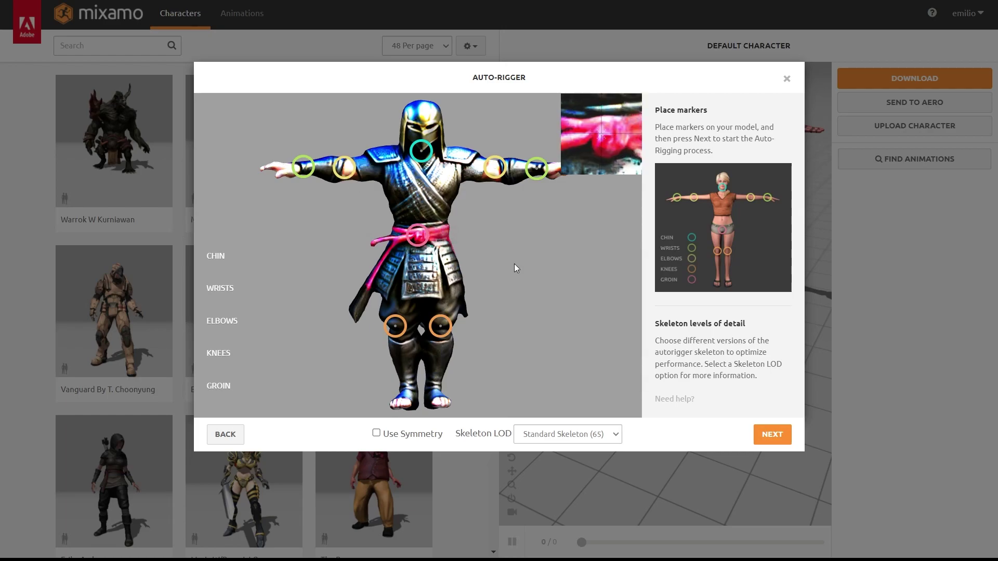
pyautogui.moveTo(396, 328); pyautogui.dragTo(399, 327)
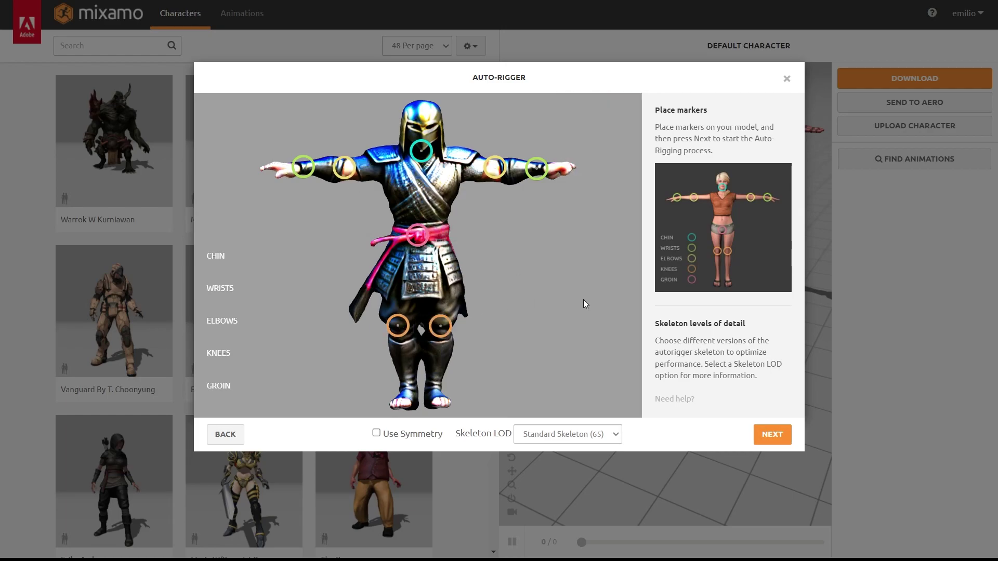
# - Run the auto-rig, accept the result, and download NINJA-1 as FBX Binary in T-pose
pyautogui.click(770, 435)
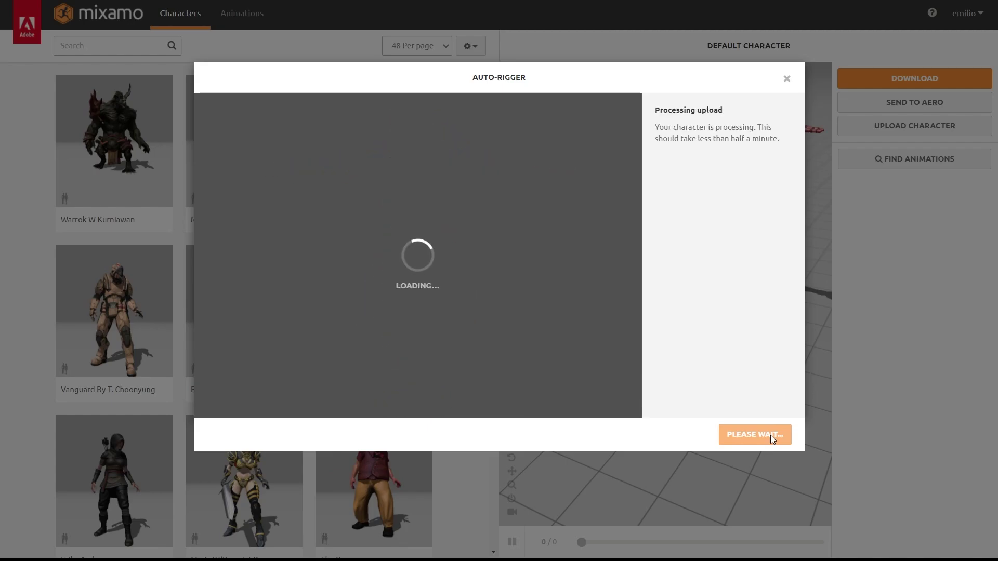
pyautogui.click(770, 435)
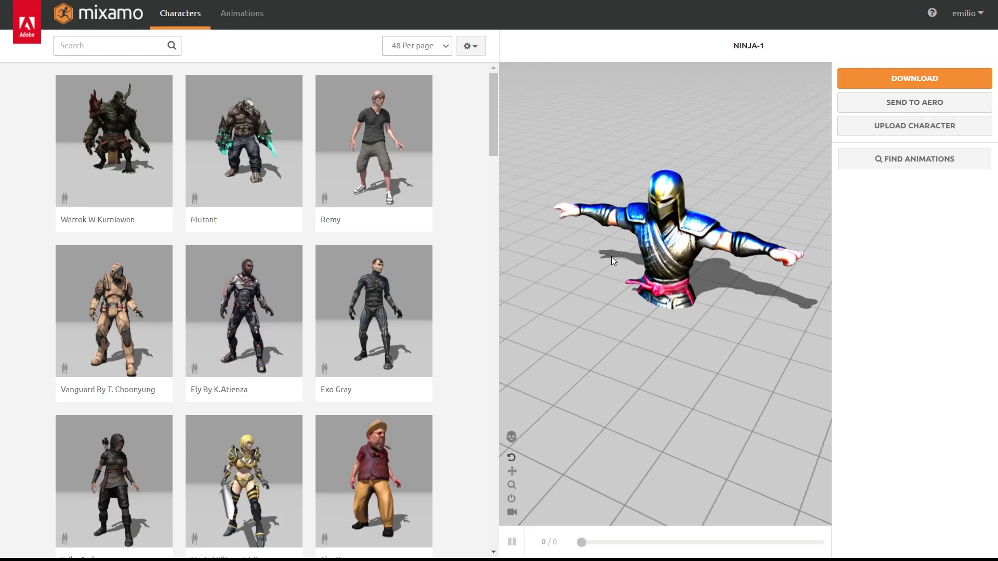
pyautogui.moveTo(611, 257); pyautogui.dragTo(663, 257)
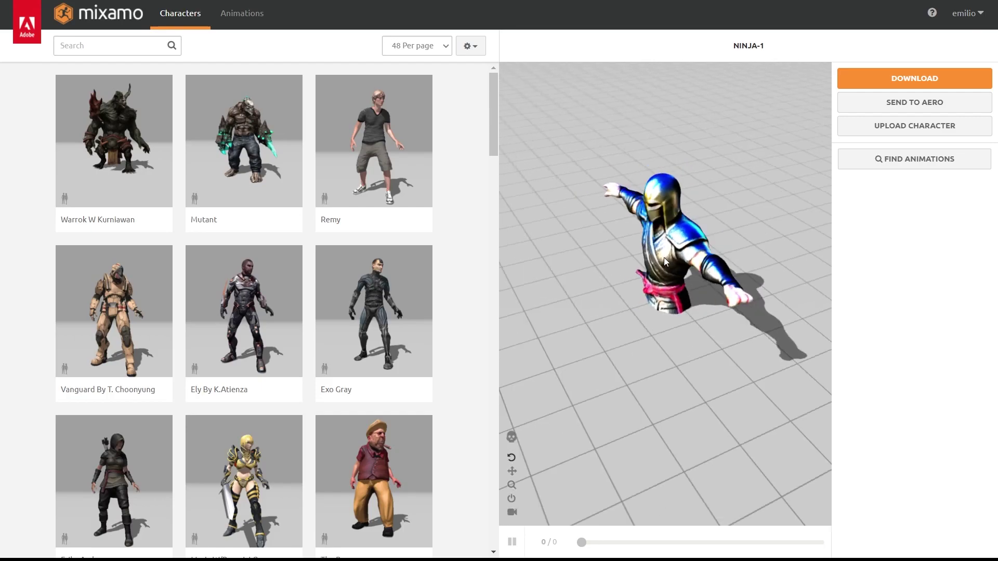
pyautogui.click(908, 81)
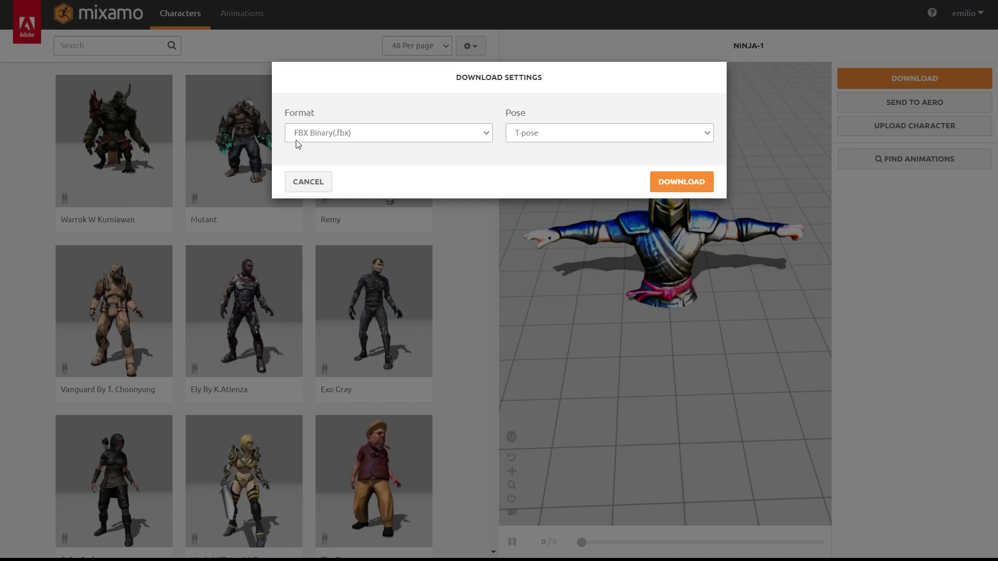
pyautogui.click(682, 182)
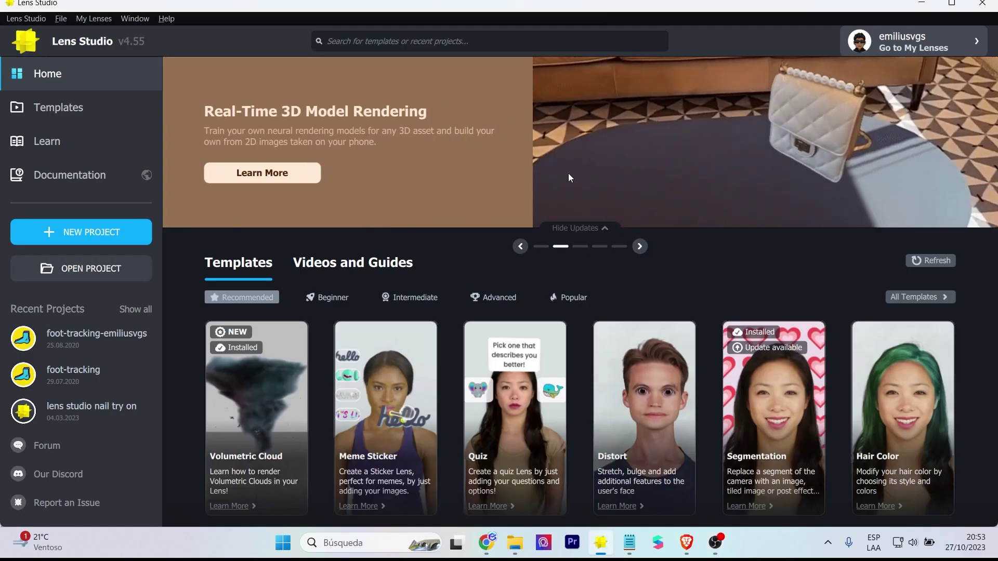
# - Open the 3D Body template from Lens Studio's recent templates list
pyautogui.click(433, 41)
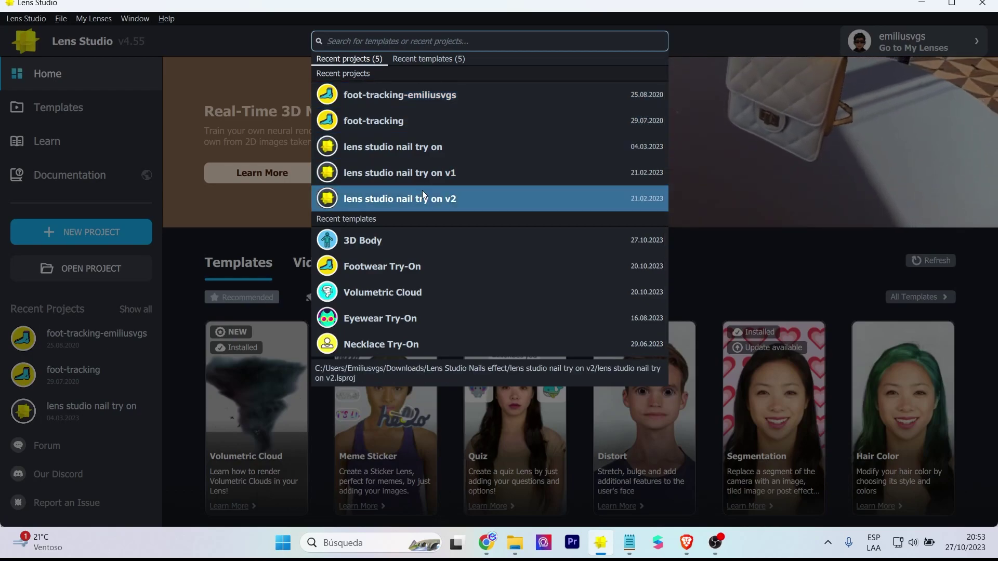
pyautogui.click(372, 245)
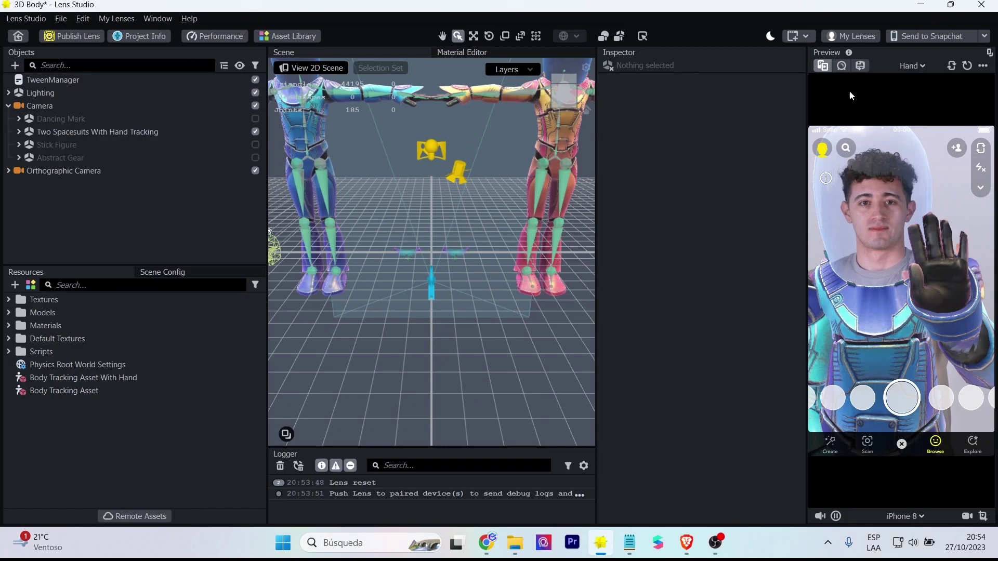
# - Set the preview video to the full-body Skeletal video
pyautogui.click(908, 66)
pyautogui.click(864, 90)
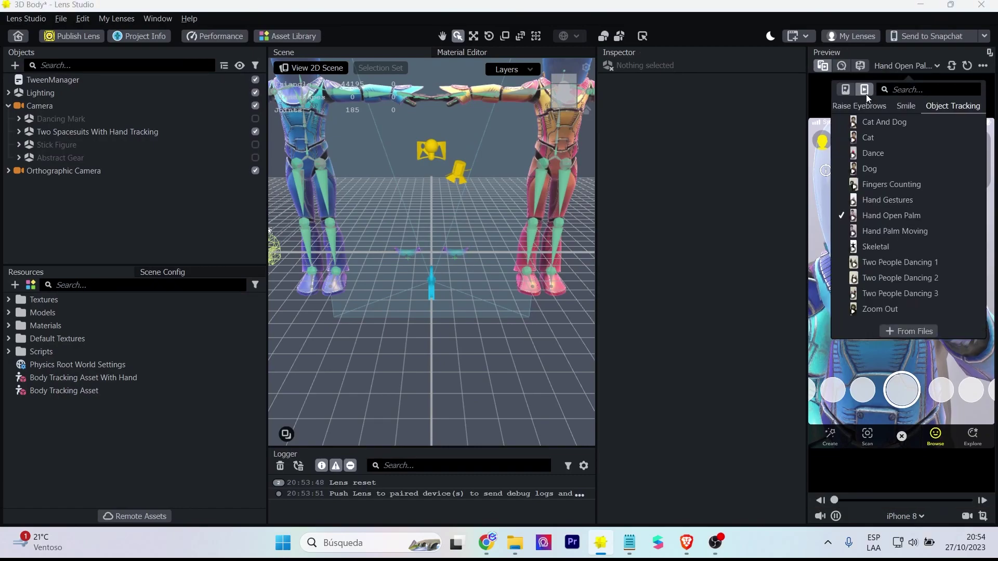
pyautogui.click(888, 248)
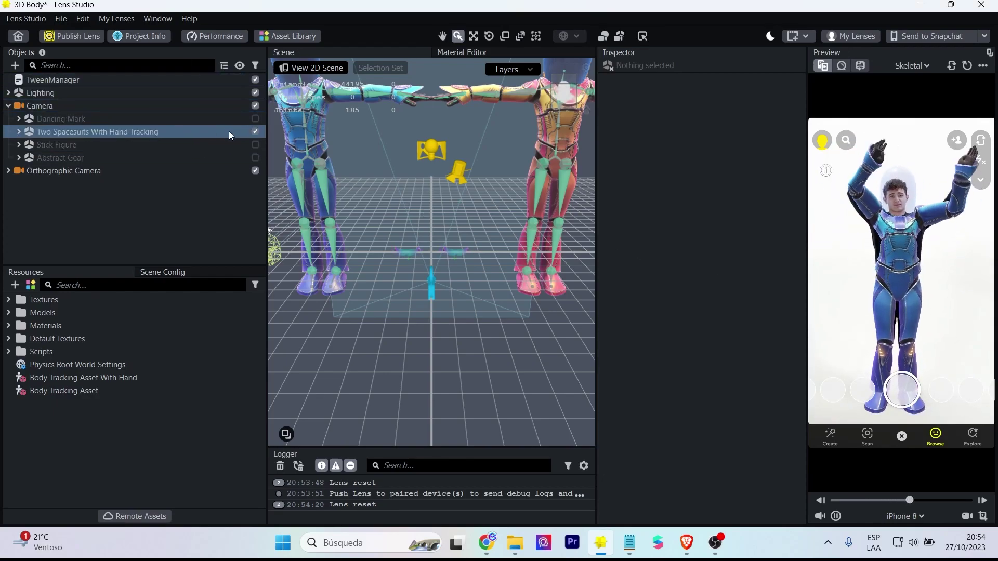
# - Hide Two Spacesuits, enable Dancing Mark, and import the ninja FBX into Resources
pyautogui.click(254, 134)
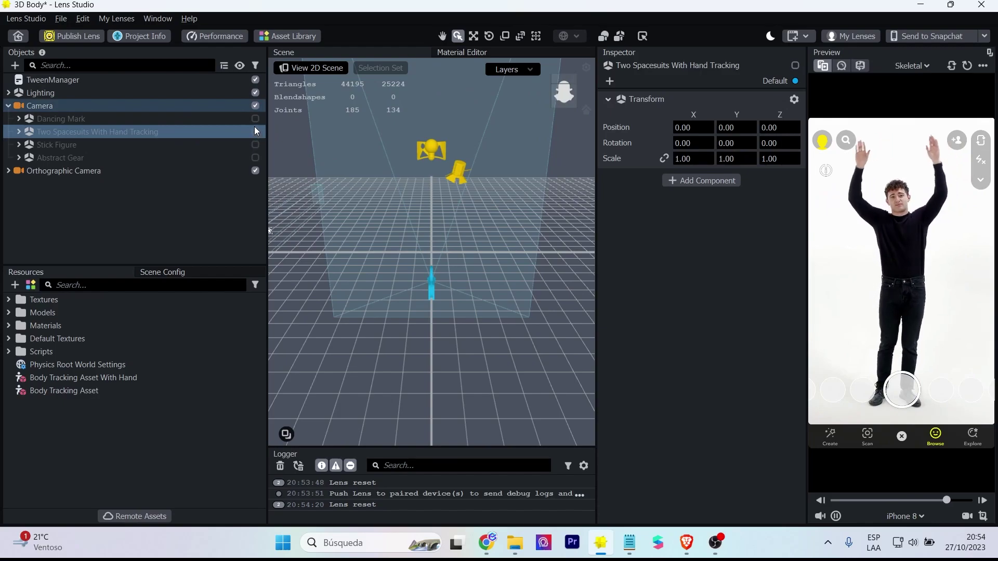
pyautogui.click(253, 123)
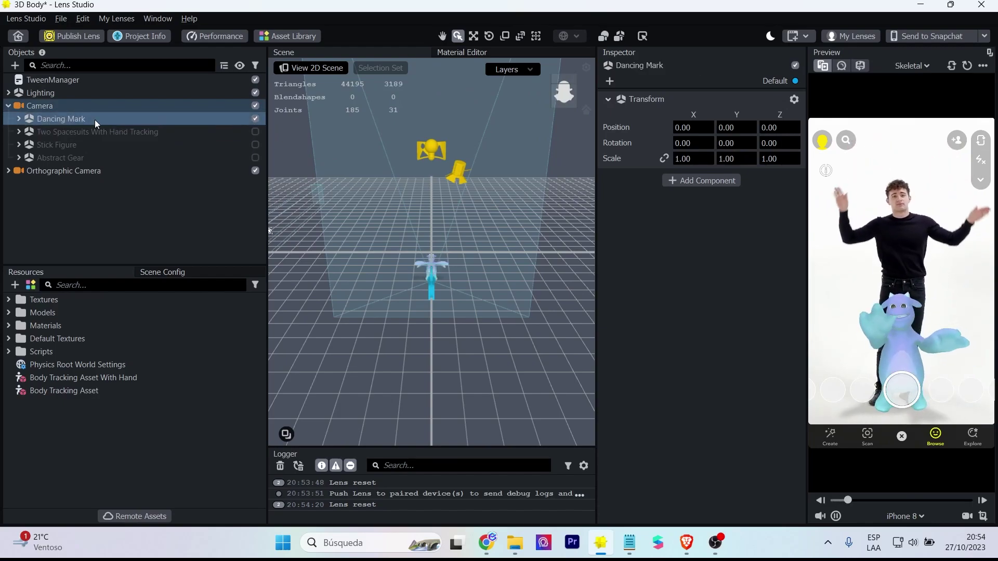
pyautogui.click(20, 118)
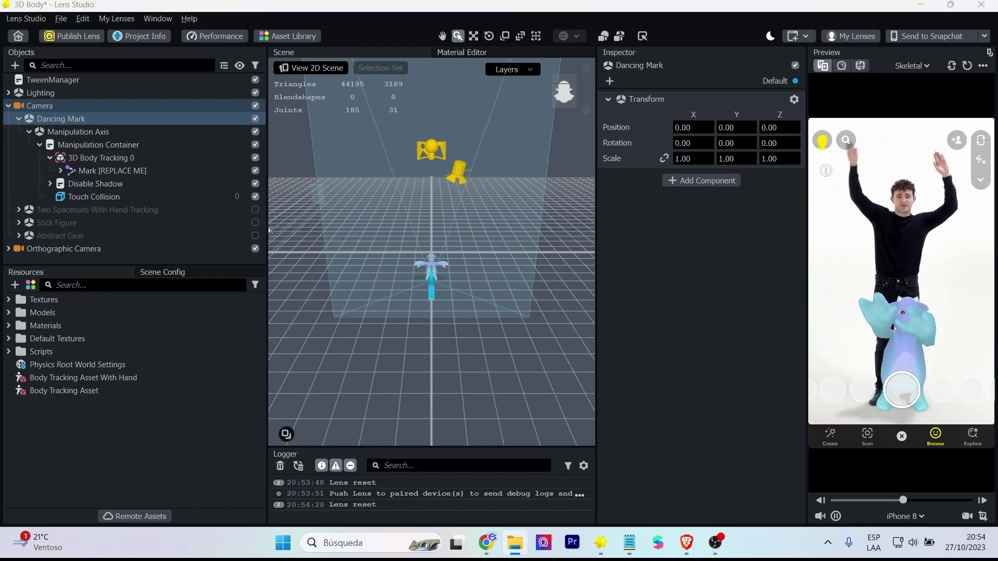
pyautogui.moveTo(135, 340); pyautogui.dragTo(169, 444)
pyautogui.click(568, 377)
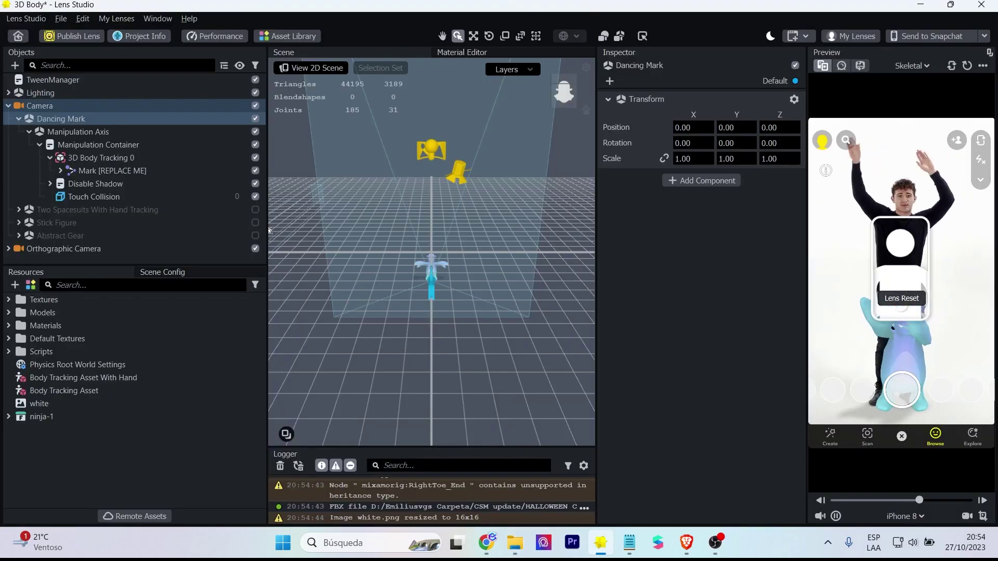
# - Place the ninja-1 model under 3D Body Tracking 0 with a uniform scale of 500
pyautogui.click(8, 416)
pyautogui.click(34, 457)
pyautogui.moveTo(34, 468)
pyautogui.mouseDown()
pyautogui.moveTo(104, 159)
pyautogui.moveTo(119, 165)
pyautogui.mouseUp()
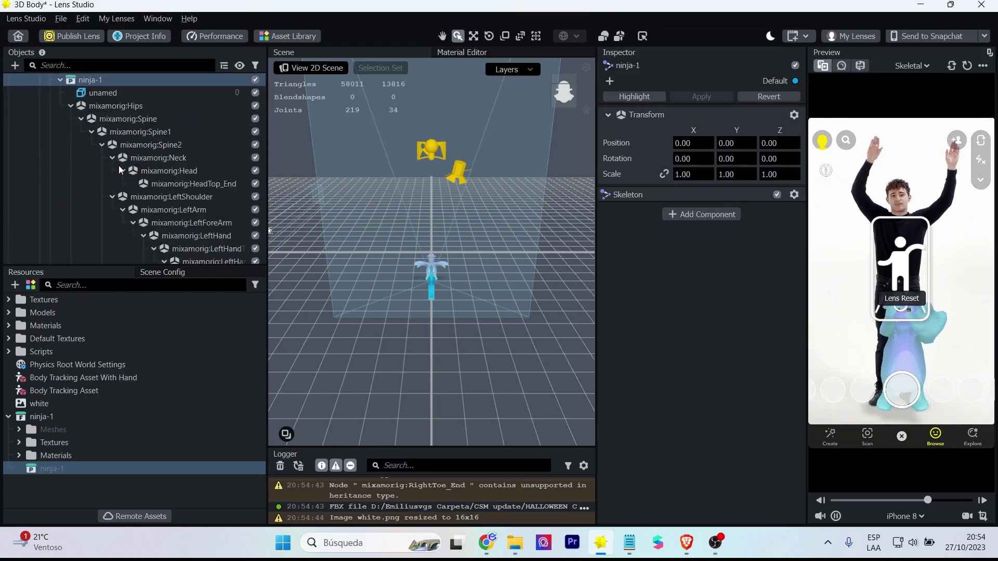
pyautogui.scroll(3, 167, 156)
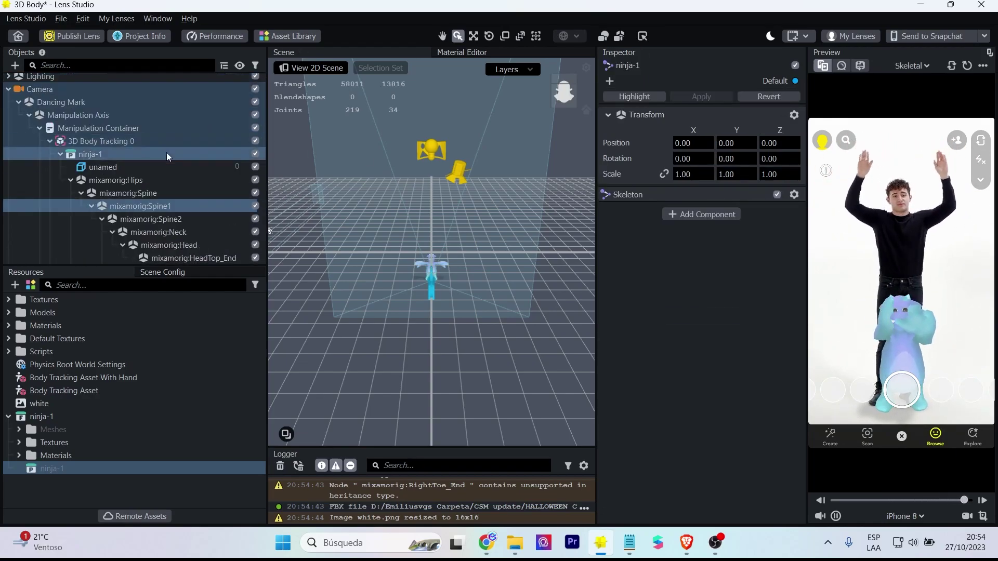
pyautogui.click(663, 176)
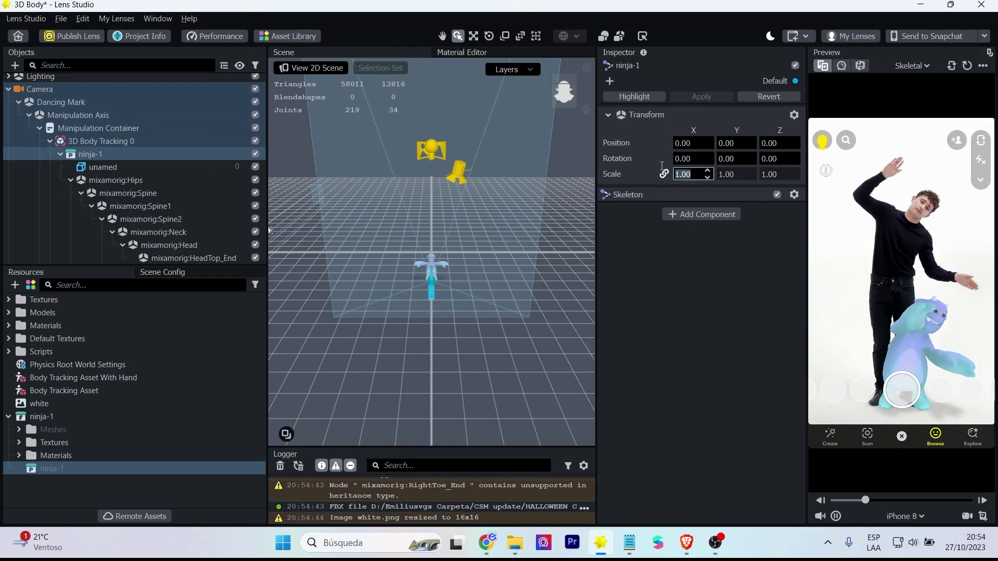
pyautogui.write('500')
pyautogui.press('Return')
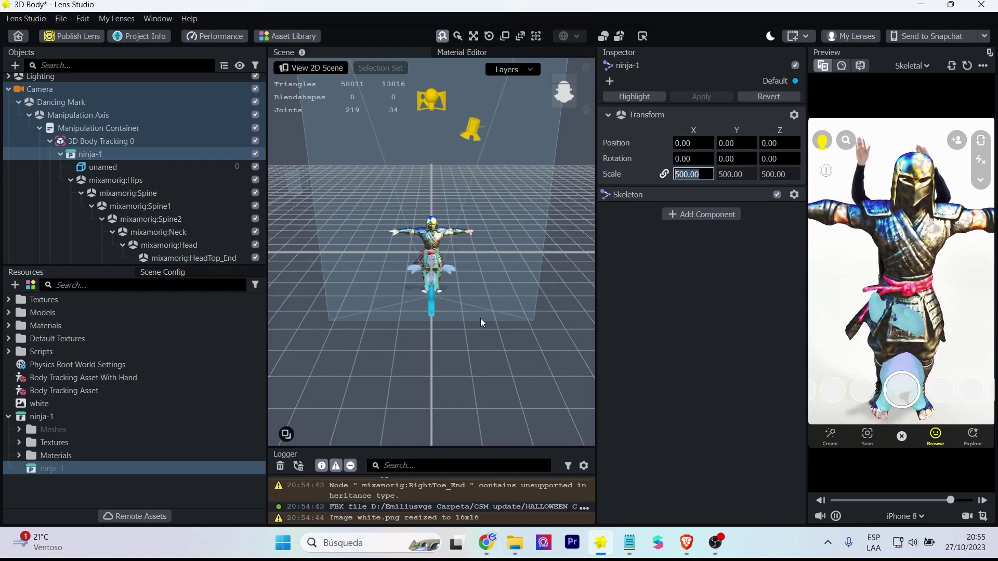
# - Frame the ninja, try scale 400, and move it lower and further back
pyautogui.press('f')
pyautogui.click(60, 154)
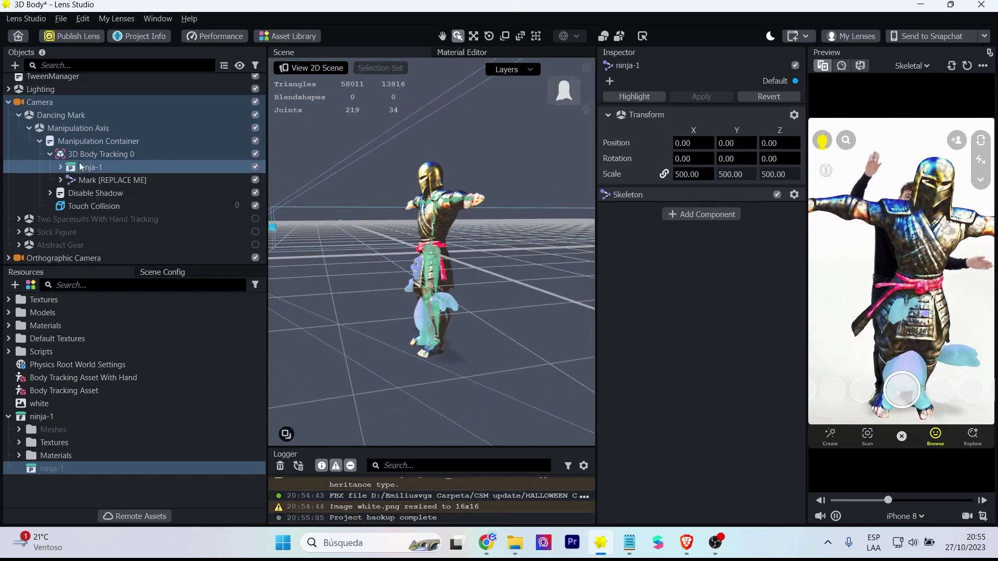
pyautogui.press('w')
pyautogui.moveTo(395, 355)
pyautogui.mouseDown()
pyautogui.moveTo(432, 342)
pyautogui.moveTo(428, 370)
pyautogui.mouseUp()
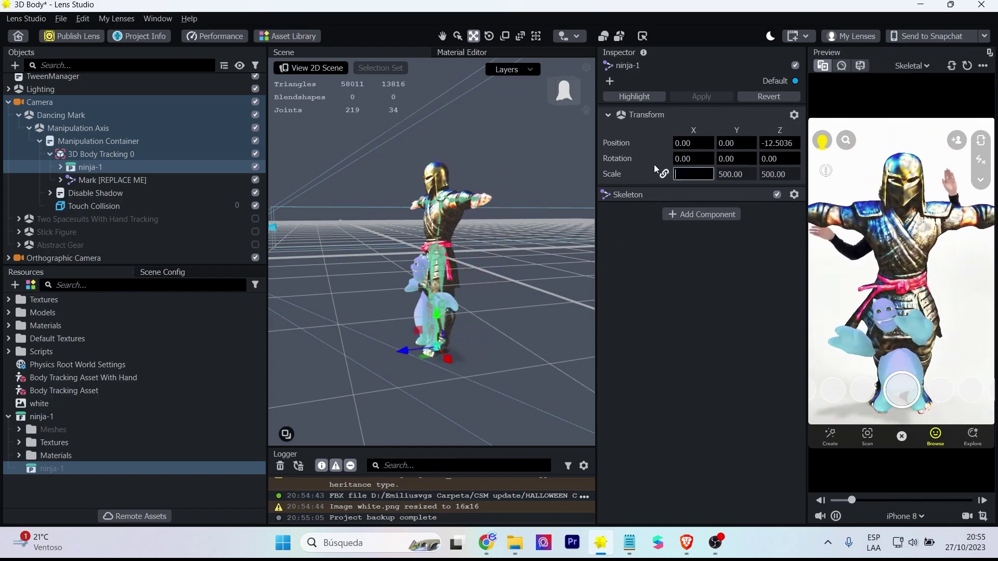
pyautogui.write('400')
pyautogui.press('Return')
pyautogui.moveTo(421, 362); pyautogui.dragTo(416, 351)
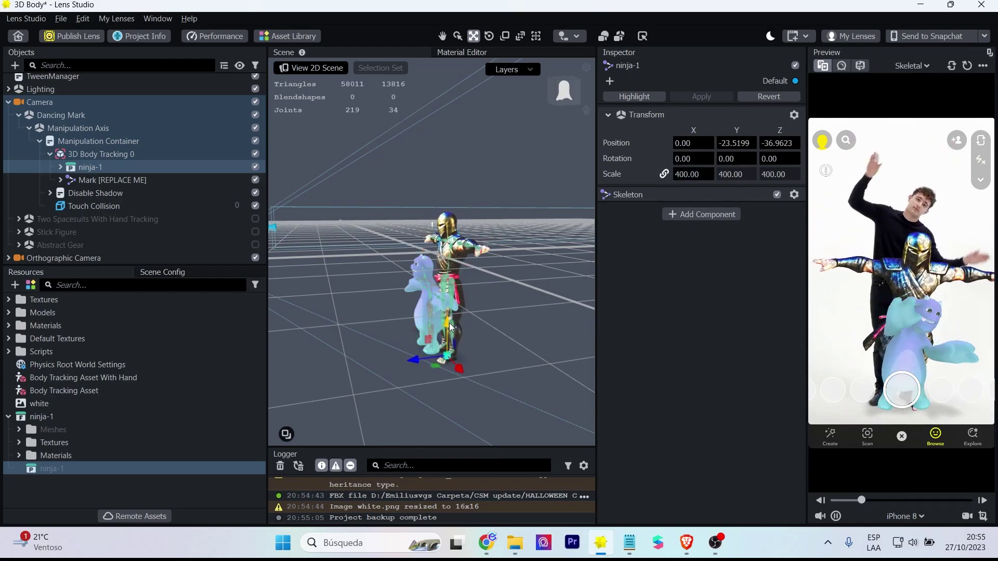
# - Disable Mark [REPLACE ME] and restore the ninja's scale to 500
pyautogui.click(255, 182)
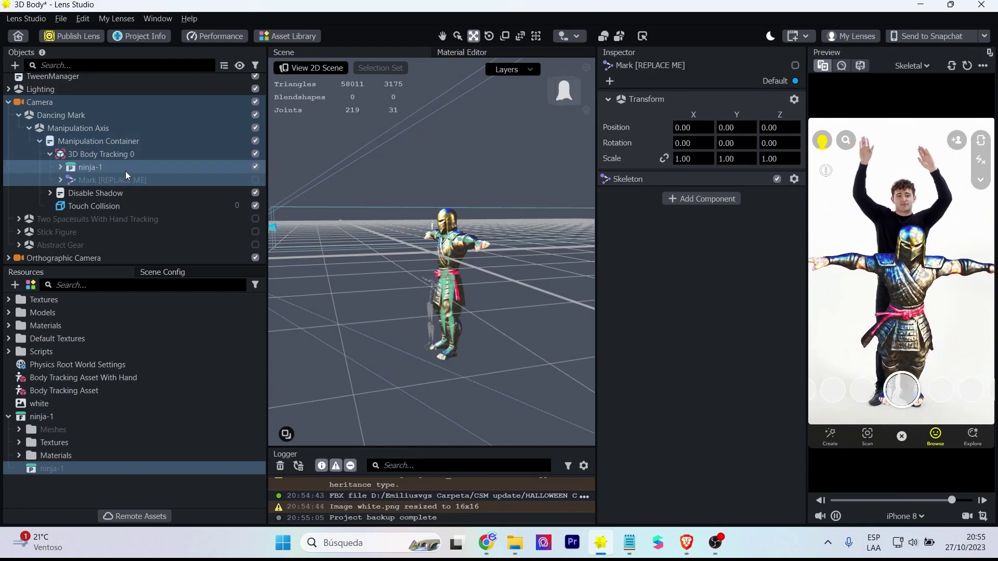
pyautogui.click(91, 167)
pyautogui.click(690, 175)
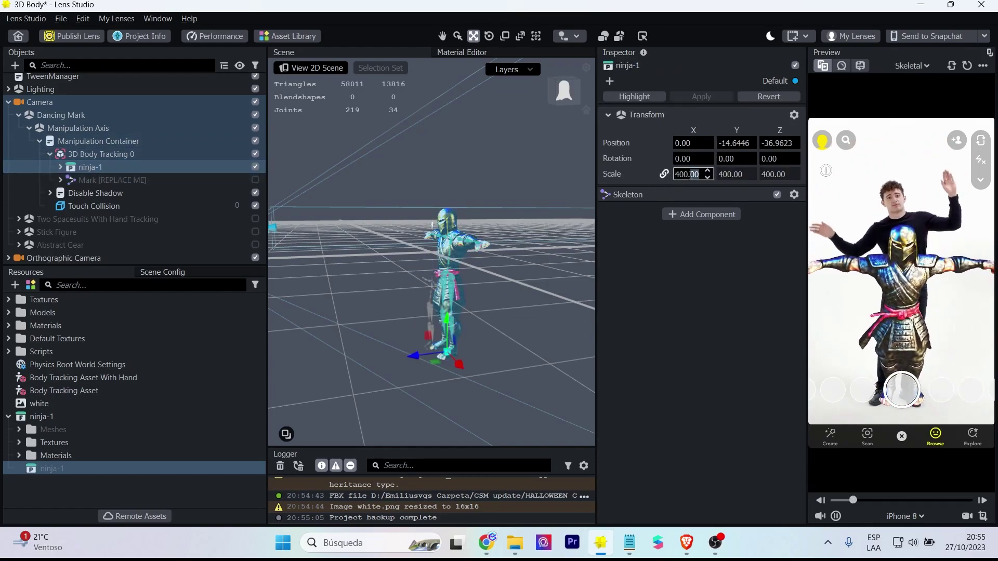
pyautogui.write('0')
pyautogui.press('Return')
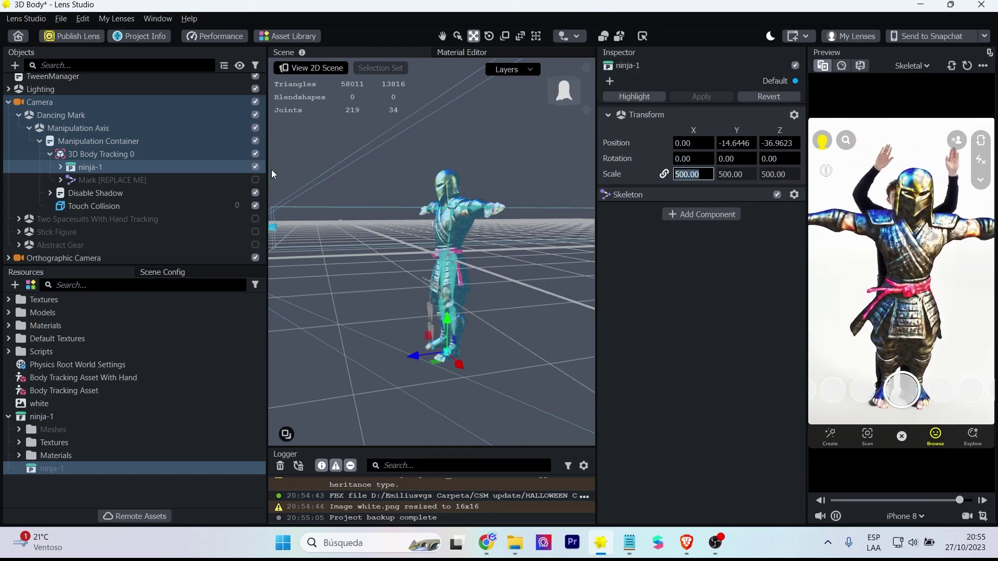
pyautogui.click(133, 153)
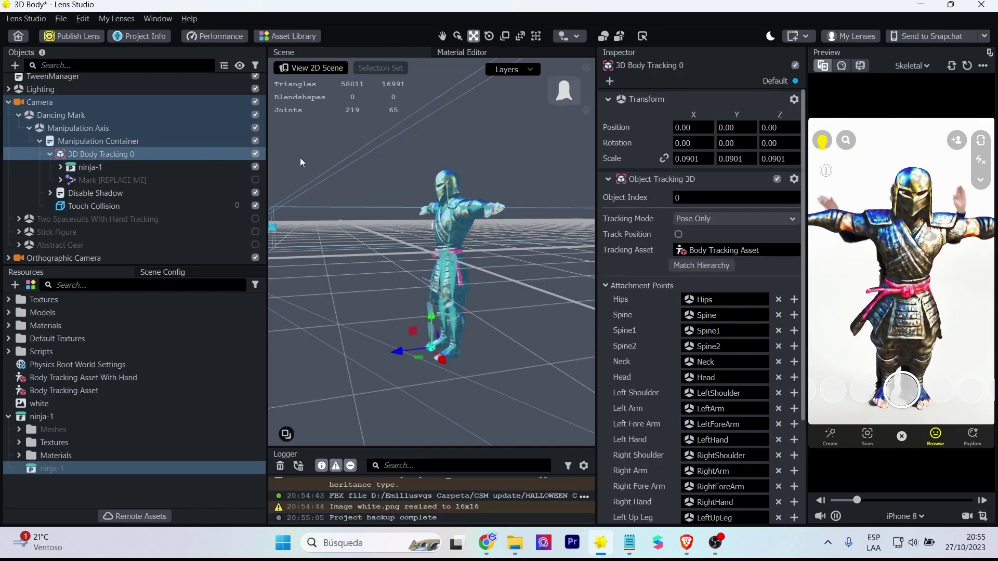
# - Match 3D Body Tracking 0's hierarchy to ninja-1's bones and check the result from the front
pyautogui.click(701, 268)
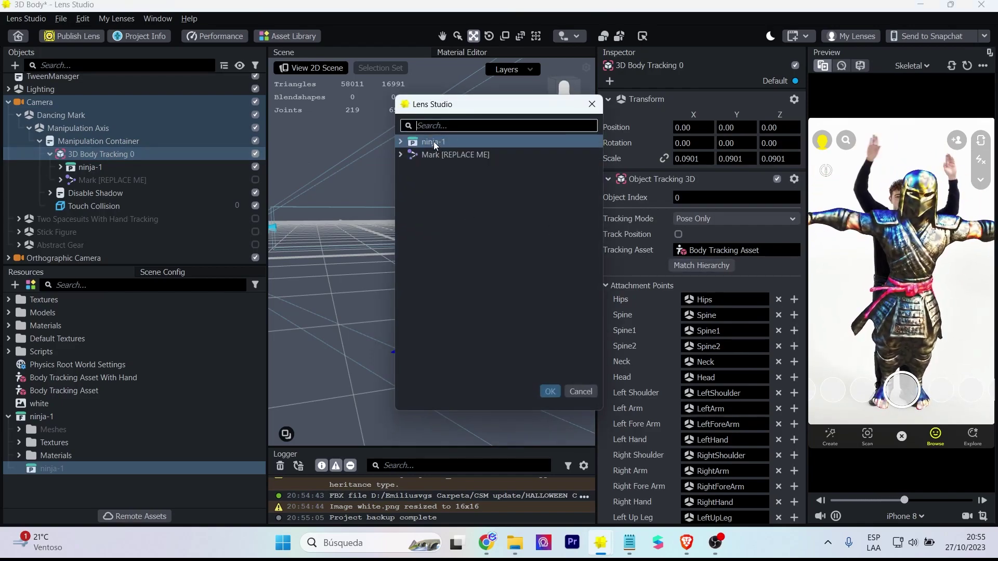
pyautogui.click(435, 145)
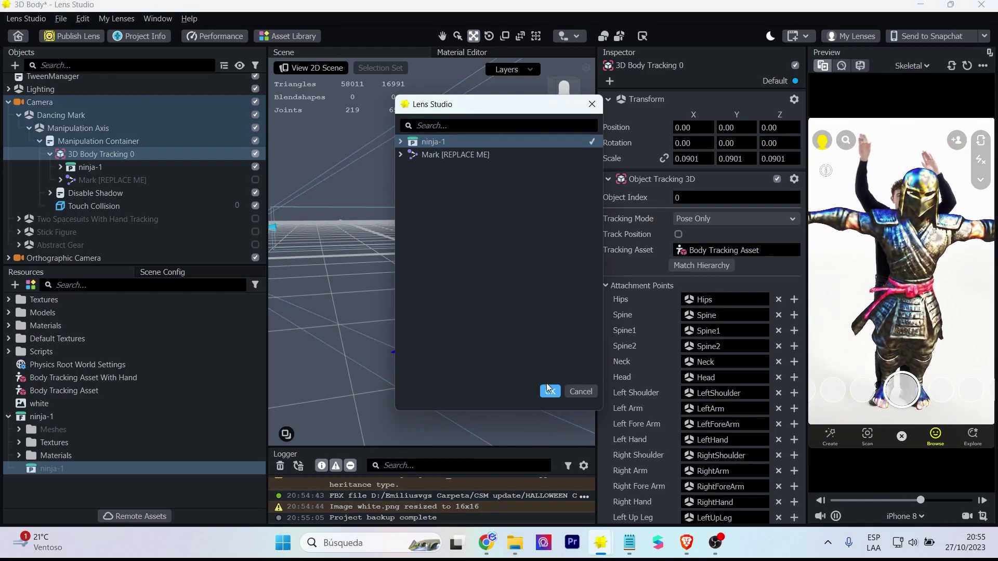
pyautogui.click(552, 392)
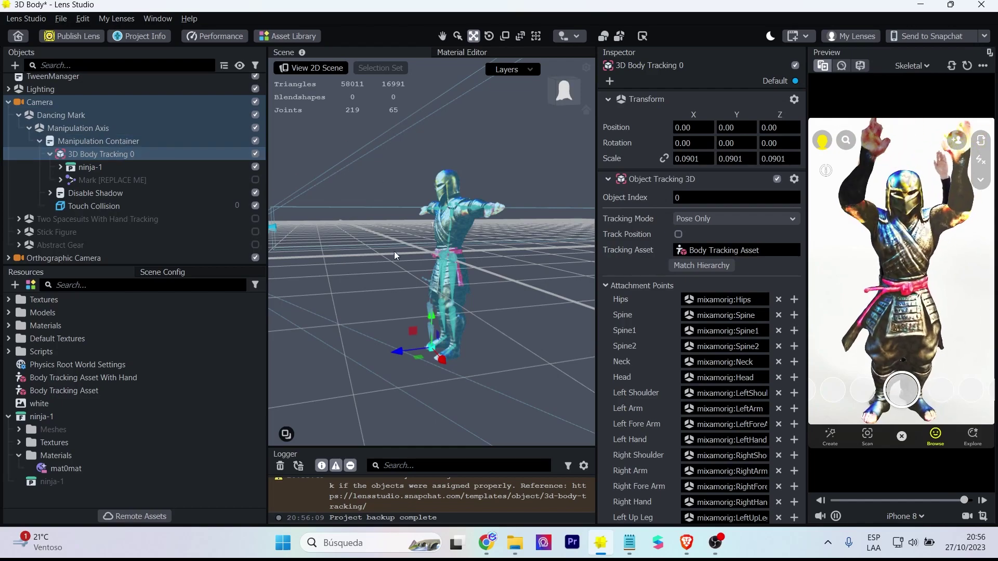
pyautogui.keyDown('alt'); pyautogui.moveTo(400, 274); pyautogui.dragTo(463, 287); pyautogui.keyUp('alt')
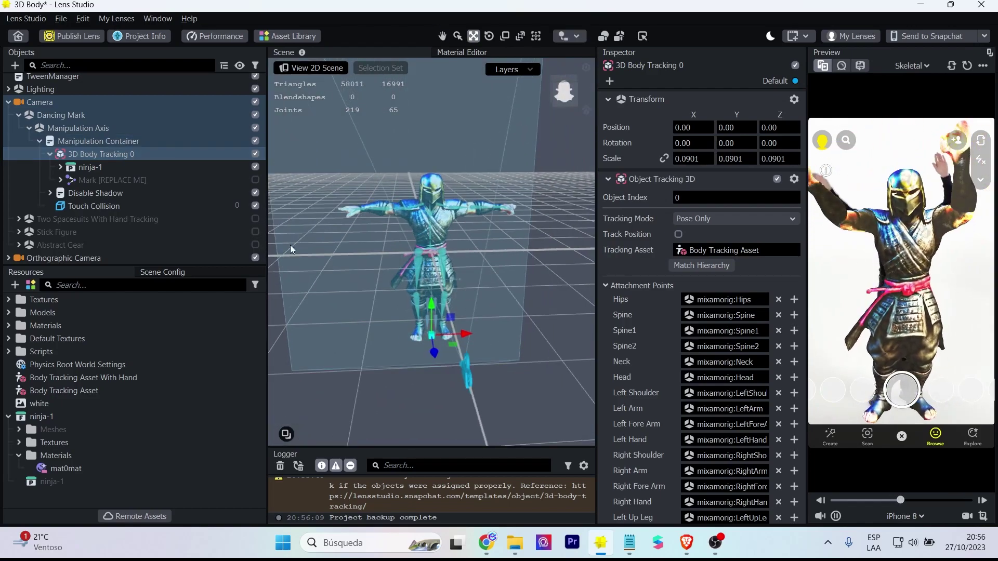
pyautogui.keyDown('alt'); pyautogui.moveTo(465, 333); pyautogui.dragTo(470, 358); pyautogui.keyUp('alt')
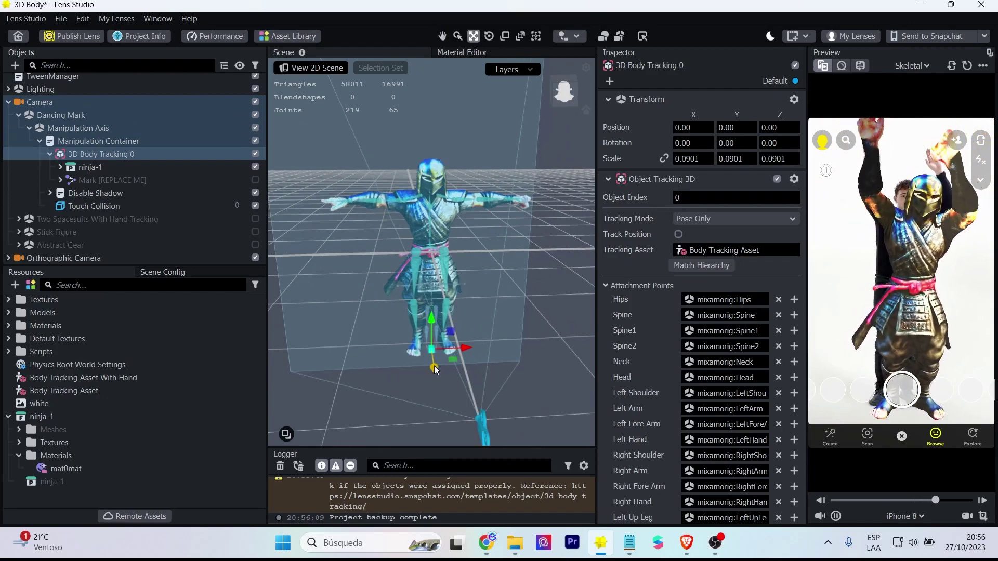
pyautogui.scroll(1, 60, 174)
pyautogui.click(51, 157)
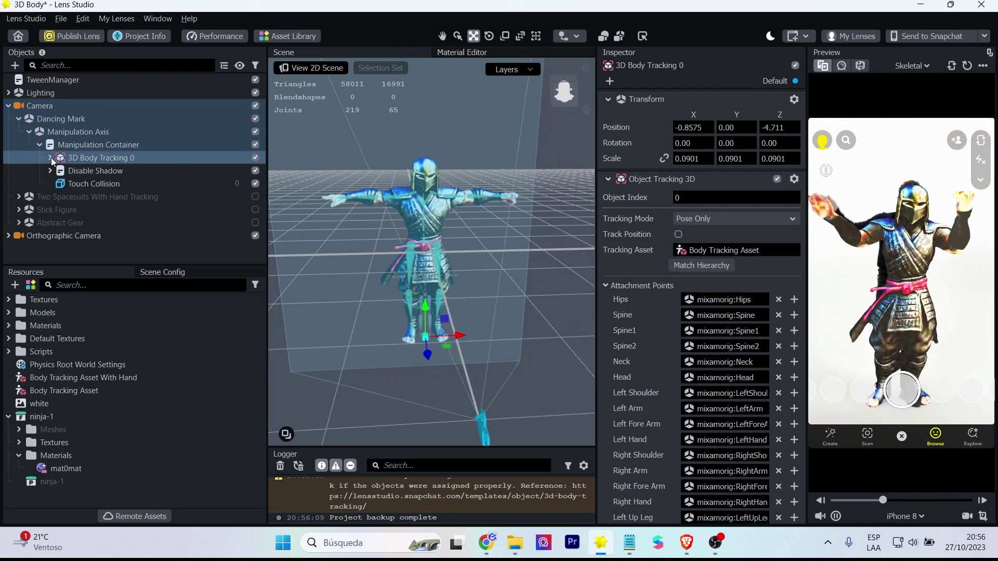
# - Find Body Eraser in the Asset Library and import it into the project
pyautogui.click(298, 38)
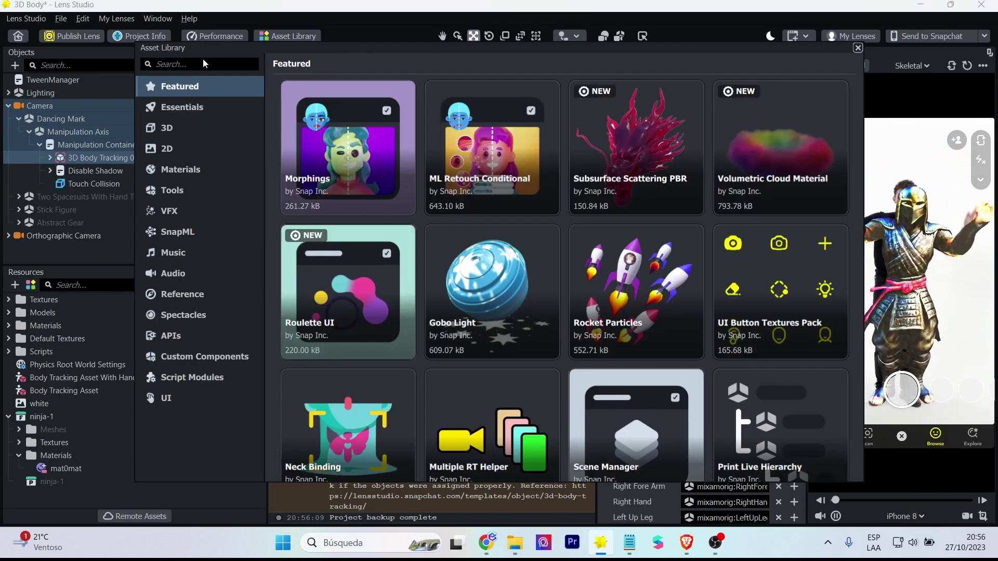
pyautogui.click(176, 63)
pyautogui.write('b')
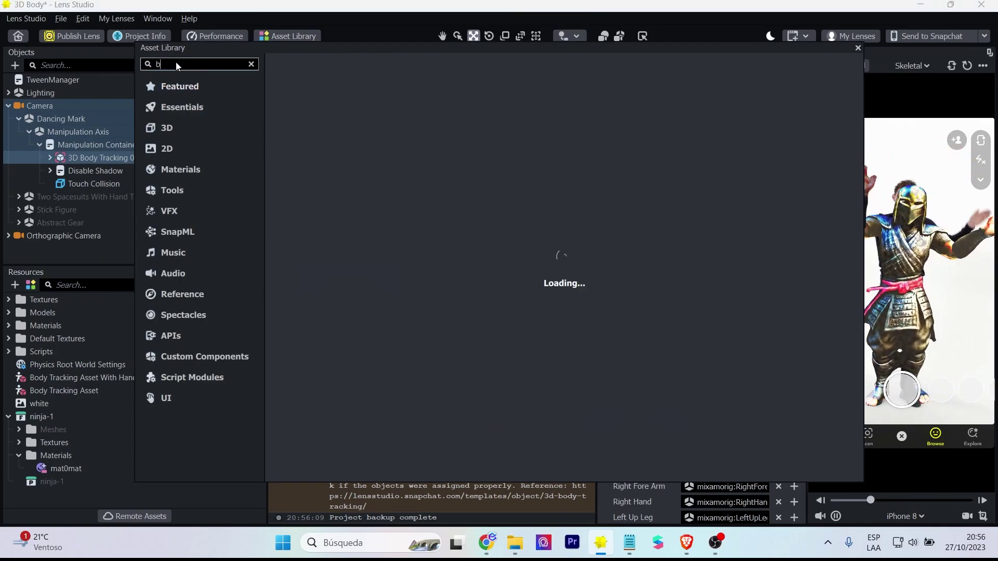
pyautogui.write('ody er')
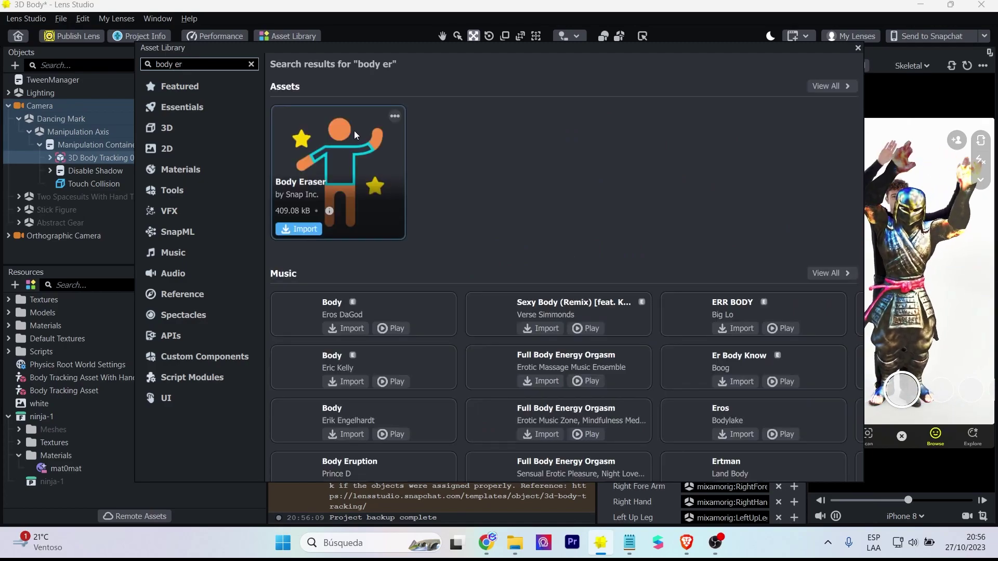
pyautogui.click(300, 228)
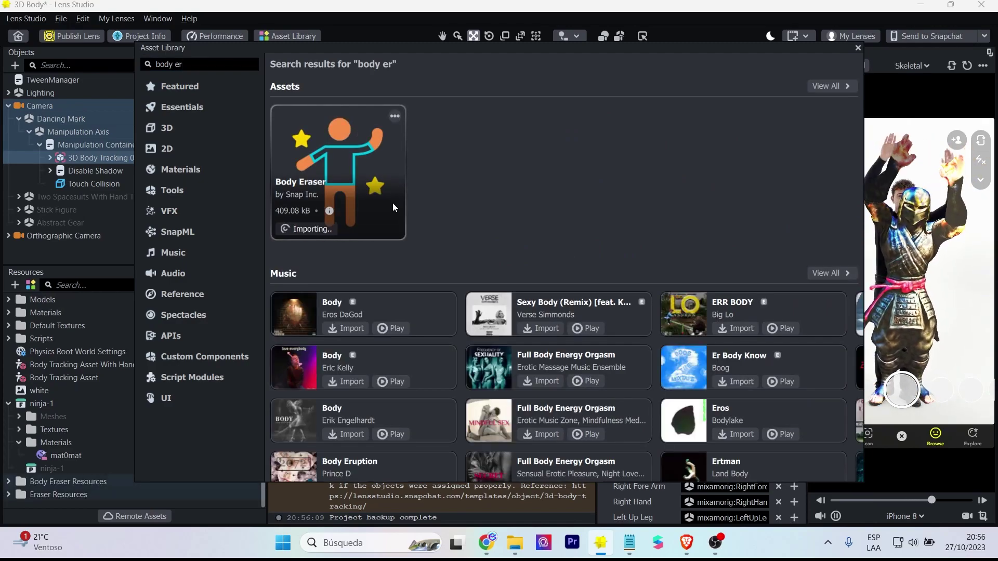
pyautogui.click(857, 48)
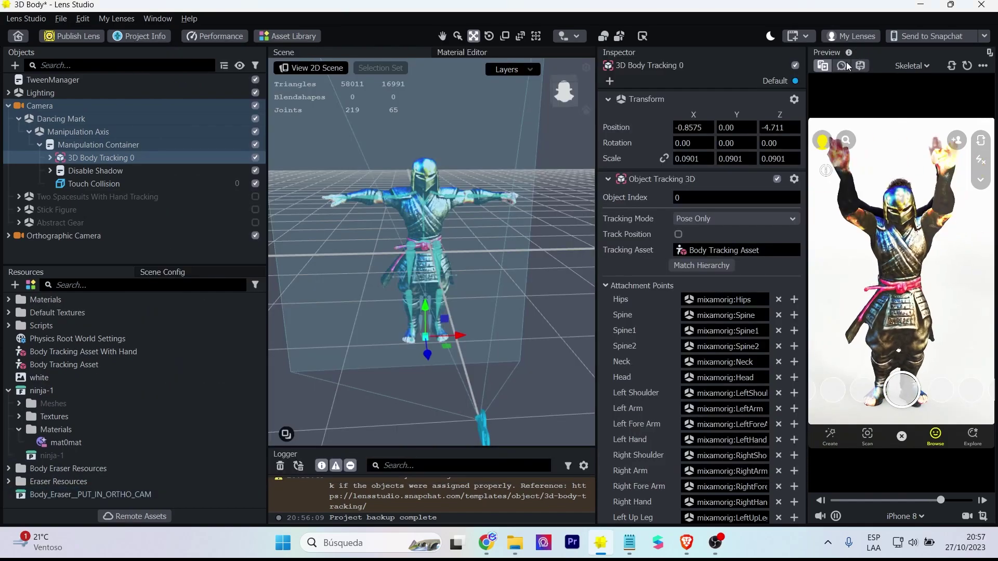
# - Put Body_Eraser__PUT_IN_ORTHO_CAM under Camera with FinalMerge 2 as its blending material
pyautogui.moveTo(67, 496)
pyautogui.mouseDown()
pyautogui.moveTo(66, 111)
pyautogui.moveTo(51, 113)
pyautogui.mouseUp()
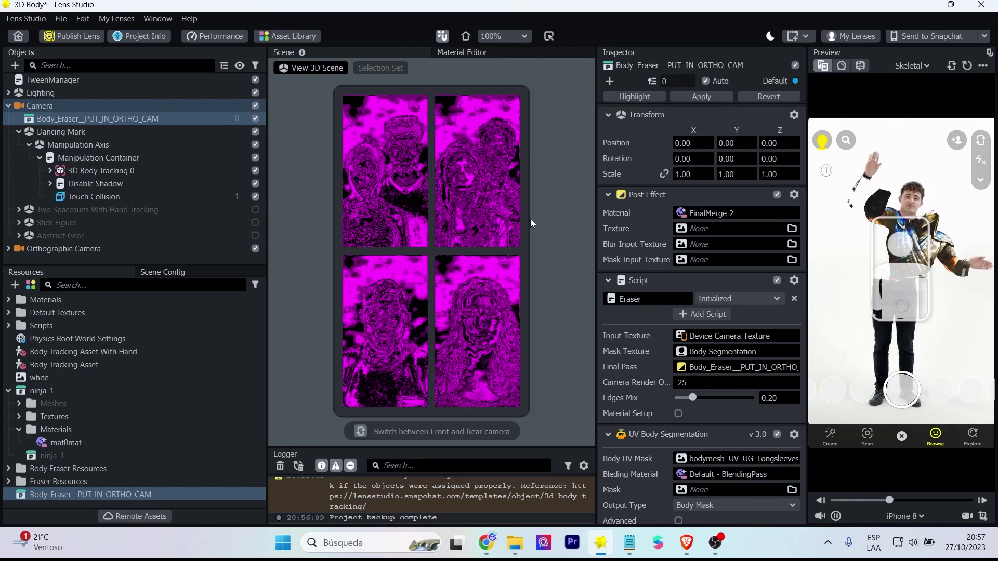
pyautogui.scroll(-1, 650, 227)
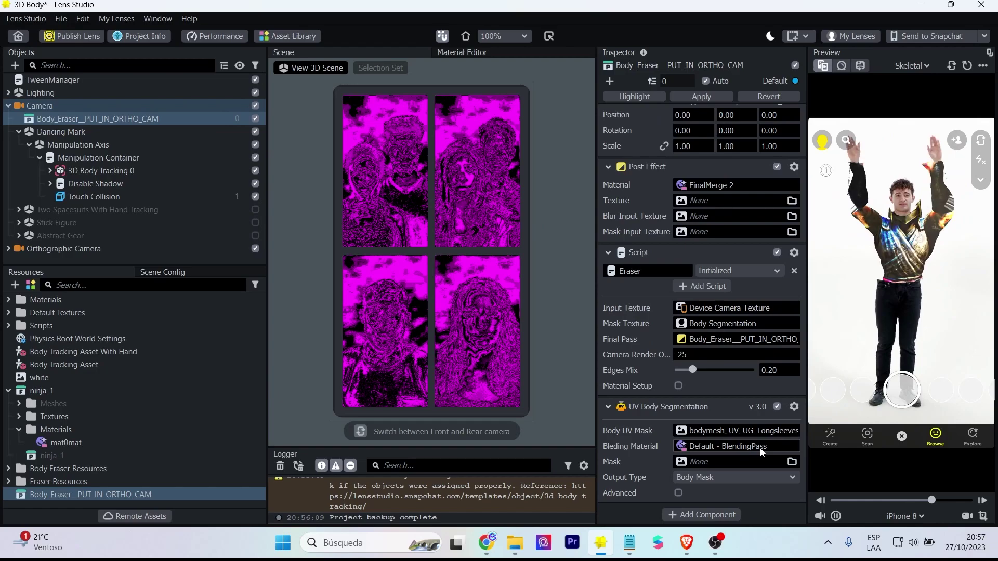
pyautogui.click(716, 448)
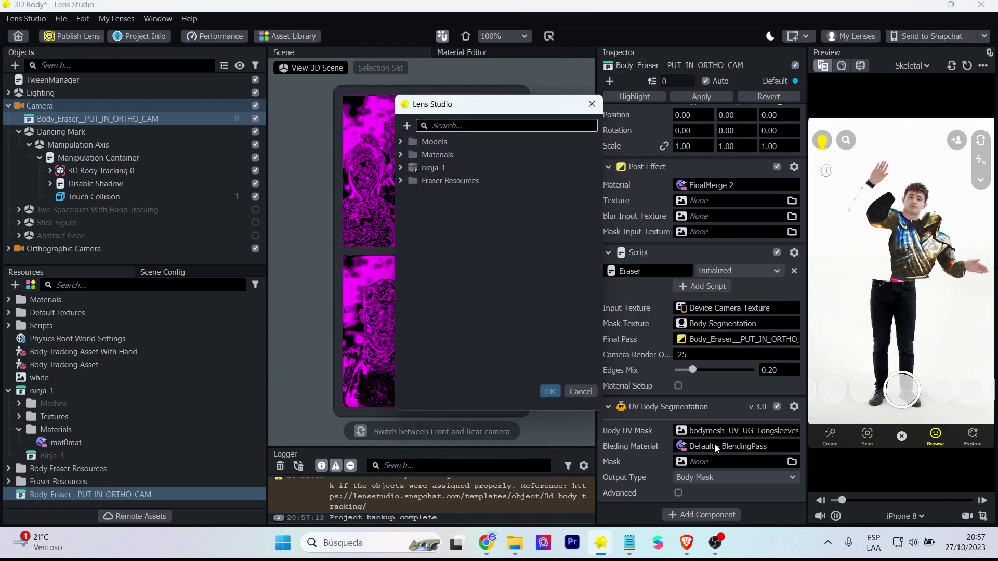
pyautogui.click(400, 182)
pyautogui.click(411, 194)
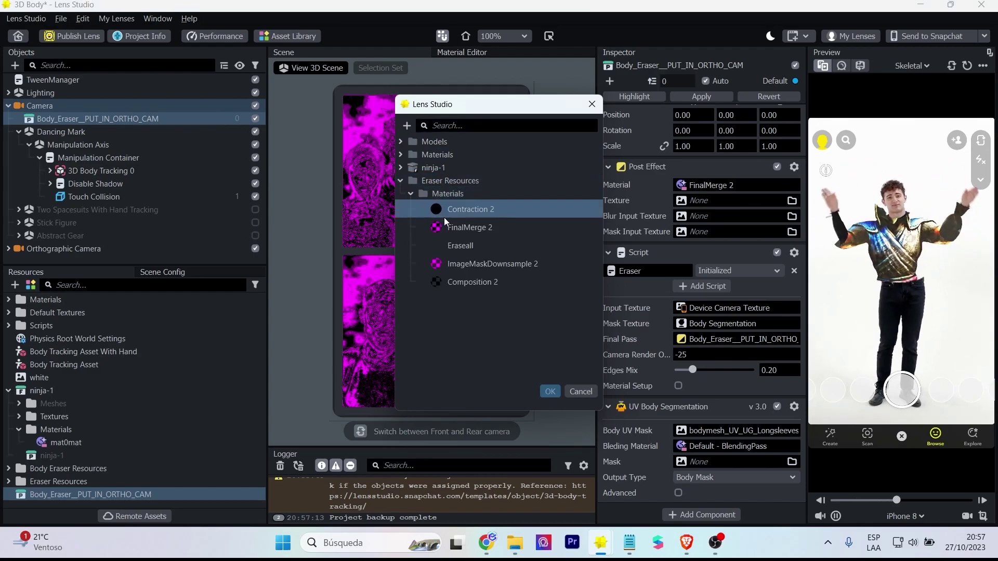
pyautogui.click(544, 392)
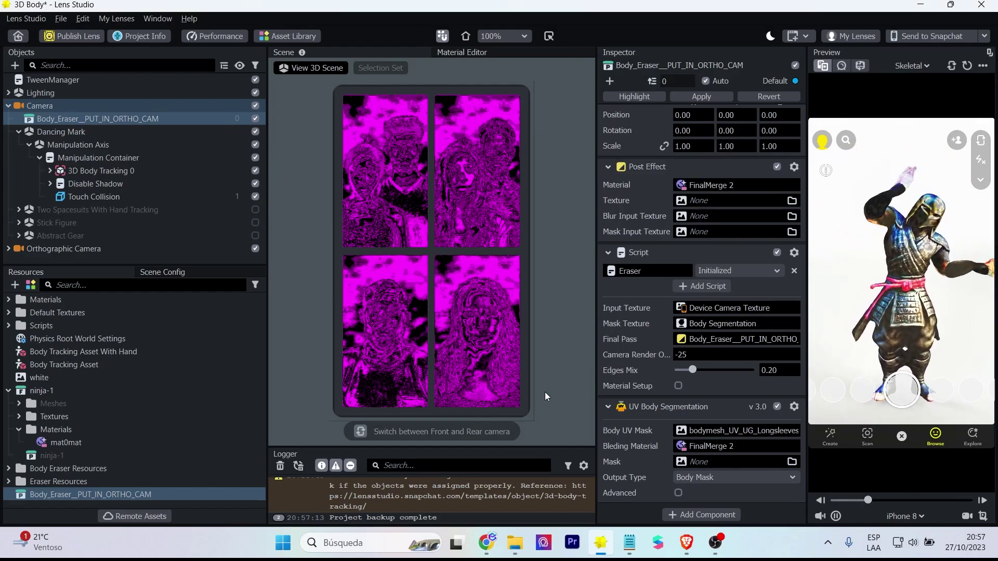
# - Send the ninja body-tracking lens to Snapchat
pyautogui.click(927, 36)
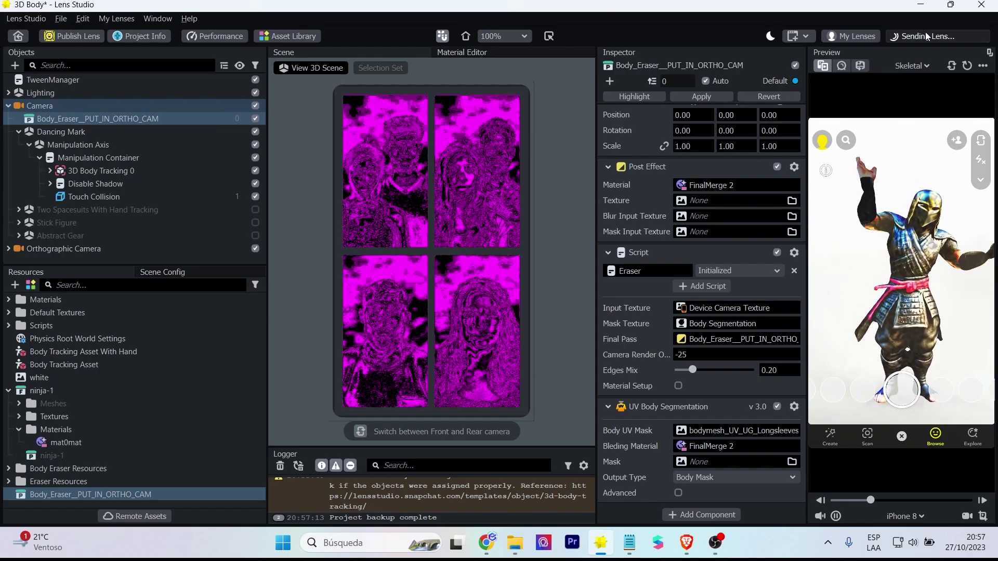